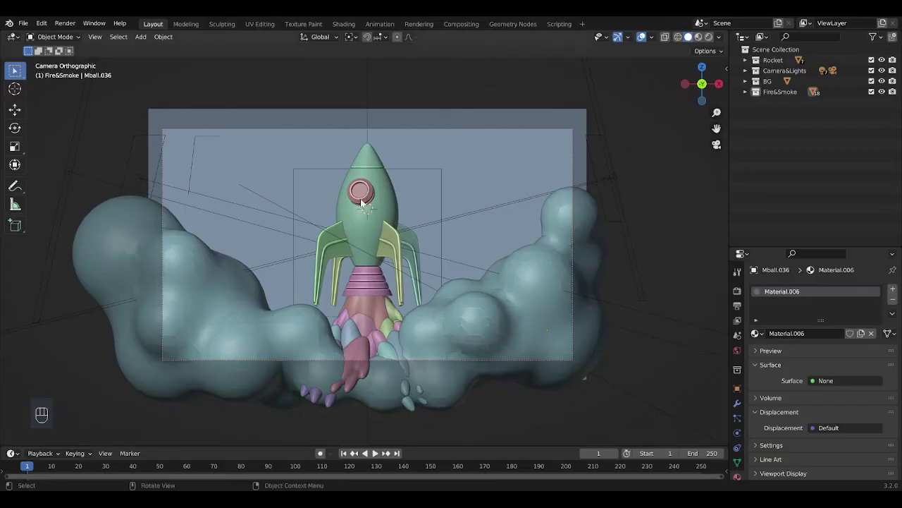
# Add a plain axes empty at the rocket and resize it
pyautogui.hotkey('shift', 's')
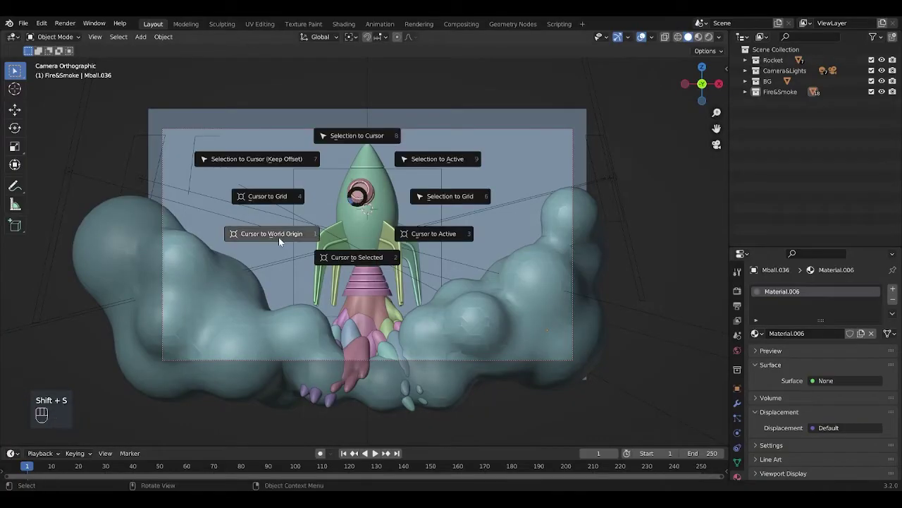
pyautogui.hotkey('shift', 'a')
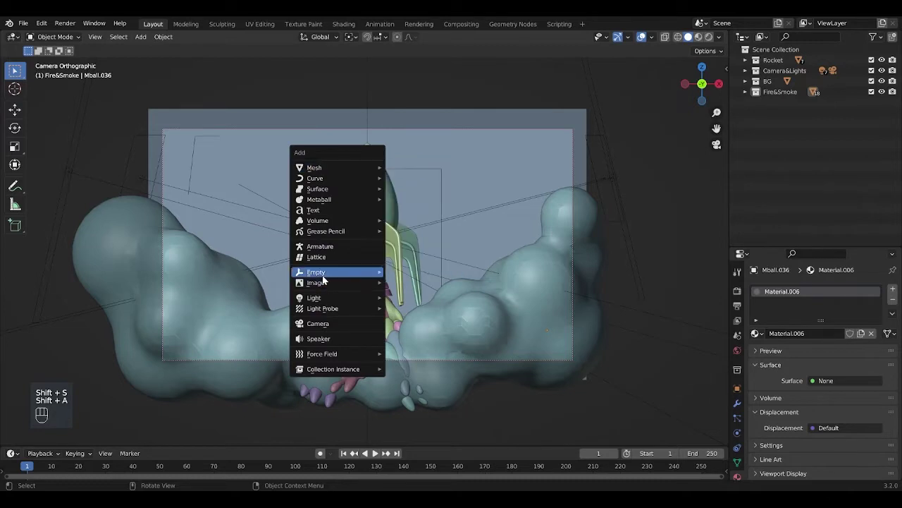
pyautogui.moveTo(326, 272)
pyautogui.click(397, 272)
pyautogui.press('s')
pyautogui.press('z')
pyautogui.press('Return')
# Parent the rocket's fins, body, nozzle and porthole to the empty with Keep Transform
pyautogui.hotkey('shift', 'z')
pyautogui.click(343, 239)
pyautogui.keyDown('shift'); pyautogui.click(368, 233); pyautogui.keyUp('shift')
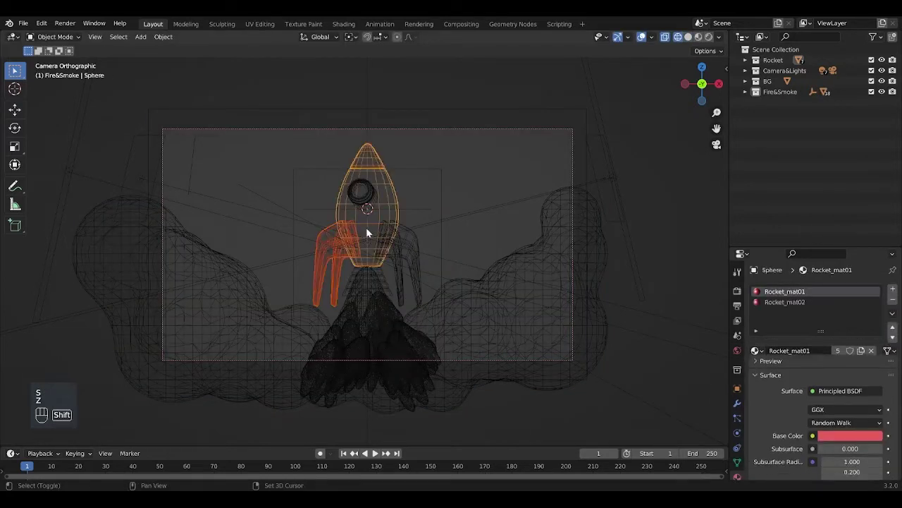
pyautogui.keyDown('shift'); pyautogui.click(403, 237); pyautogui.keyUp('shift')
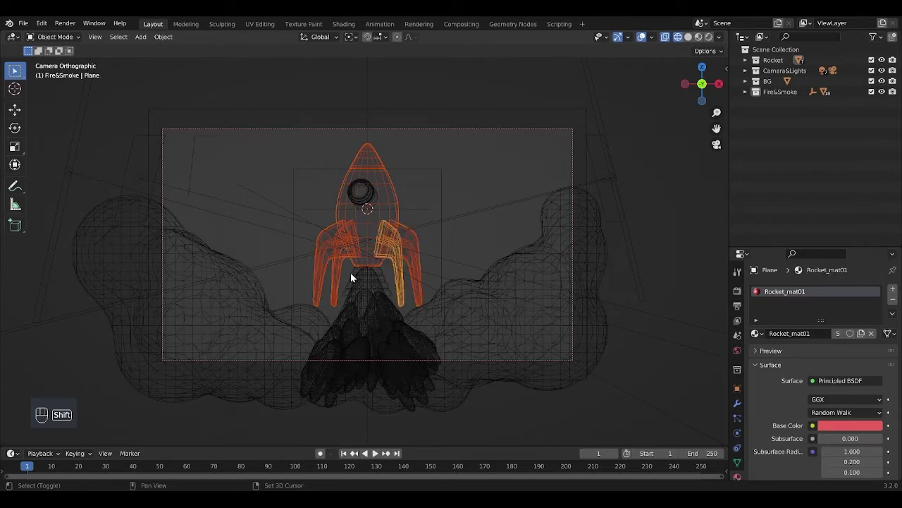
pyautogui.keyDown('shift'); pyautogui.click(350, 272); pyautogui.keyUp('shift')
pyautogui.keyDown('shift'); pyautogui.click(368, 197); pyautogui.keyUp('shift')
pyautogui.keyDown('shift'); pyautogui.click(420, 209); pyautogui.keyUp('shift')
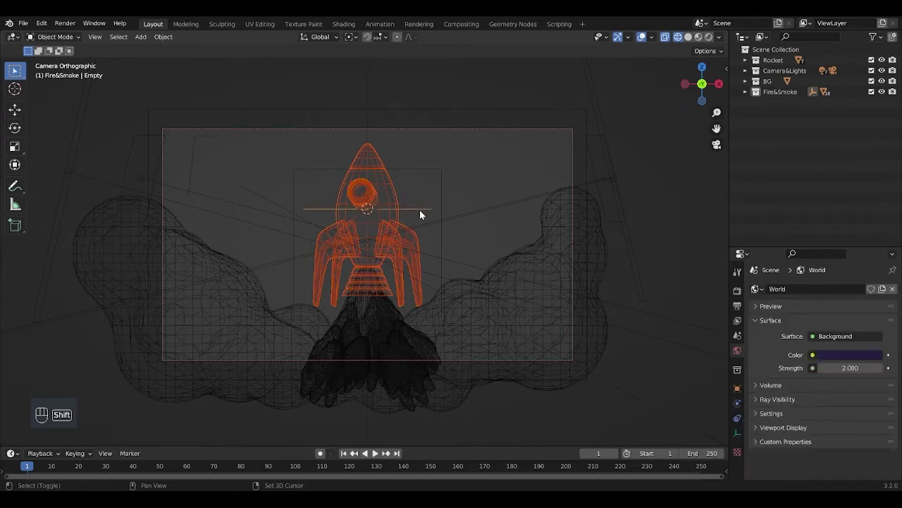
pyautogui.hotkey('shift', 'z')
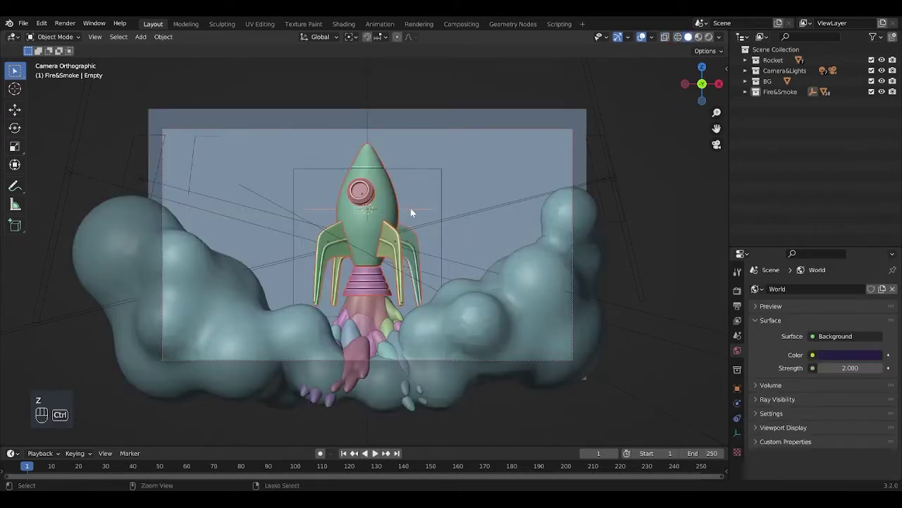
pyautogui.hotkey('ctrl', 'p')
pyautogui.click(383, 220)
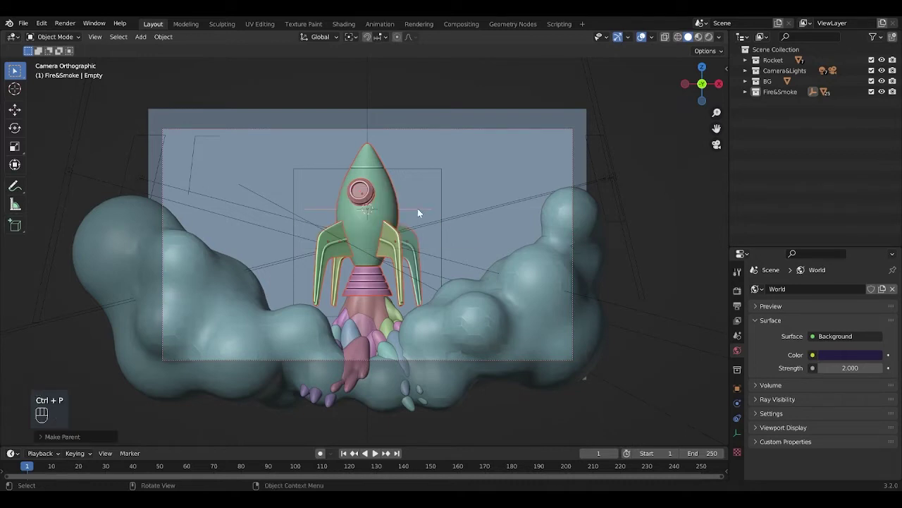
# Test-rotate the rocket group, cancel it, and select only the flame metaballs
pyautogui.press('r')
pyautogui.press('s')
pyautogui.rightClick(283, 277)
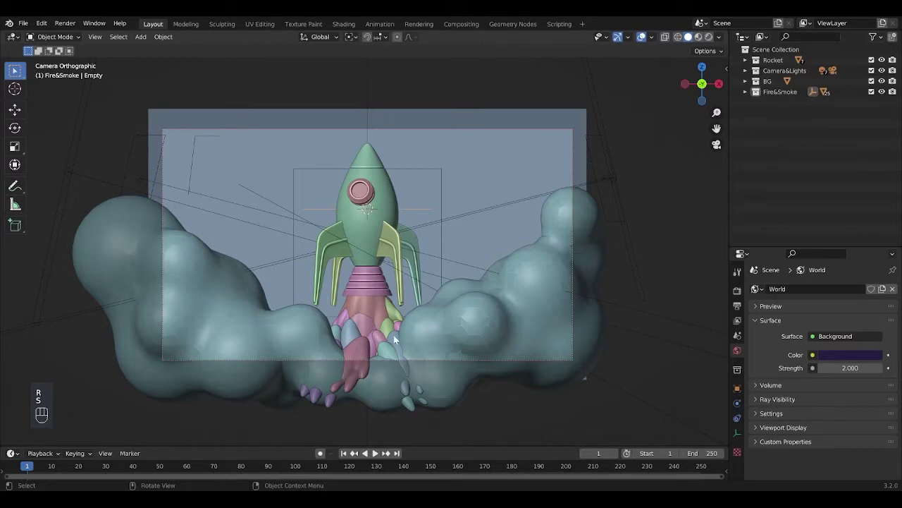
pyautogui.click(360, 316)
pyautogui.press('z')
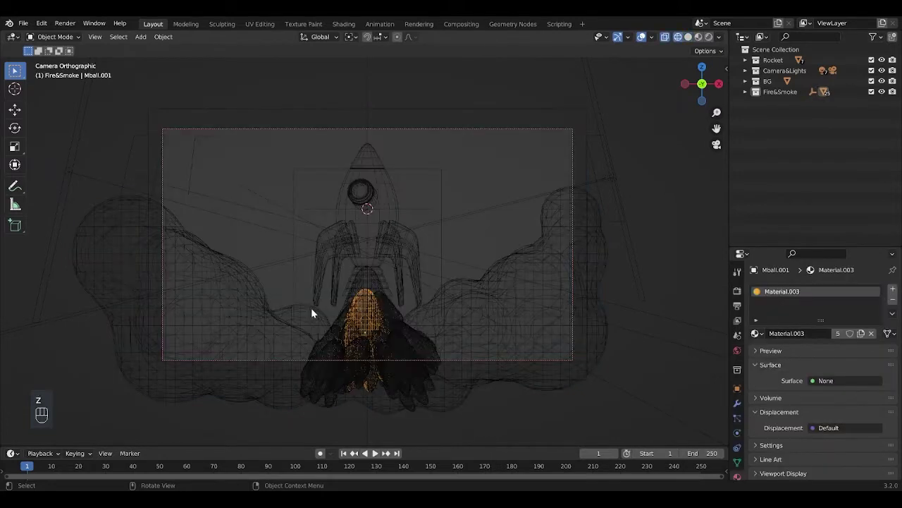
pyautogui.moveTo(313, 309); pyautogui.dragTo(424, 372)
pyautogui.press('b')
pyautogui.moveTo(434, 255); pyautogui.dragTo(458, 277, button='middle')
pyautogui.press('b')
pyautogui.press('b')
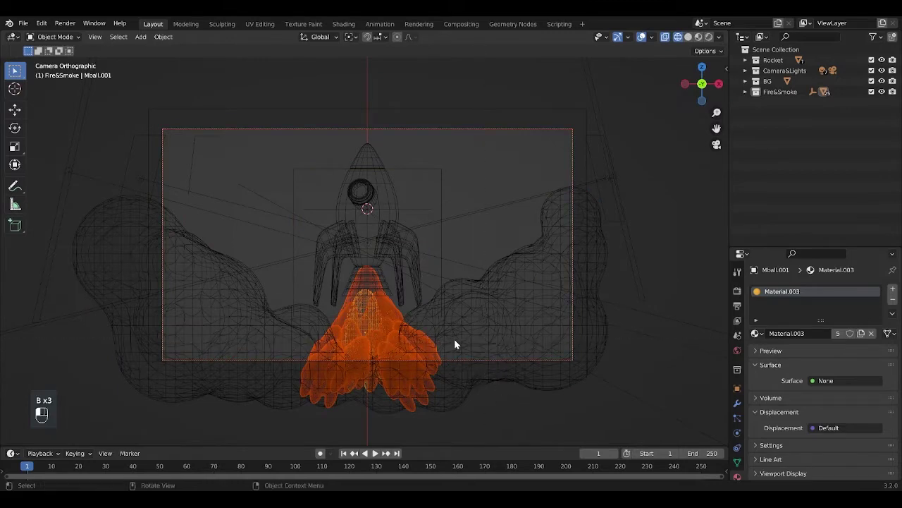
pyautogui.press('b')
# Raise the flame metaballs along Z, join them into Mball.001 and apply all transforms
pyautogui.moveTo(402, 217); pyautogui.dragTo(415, 312)
pyautogui.press('g')
pyautogui.press('z')
pyautogui.click(493, 297)
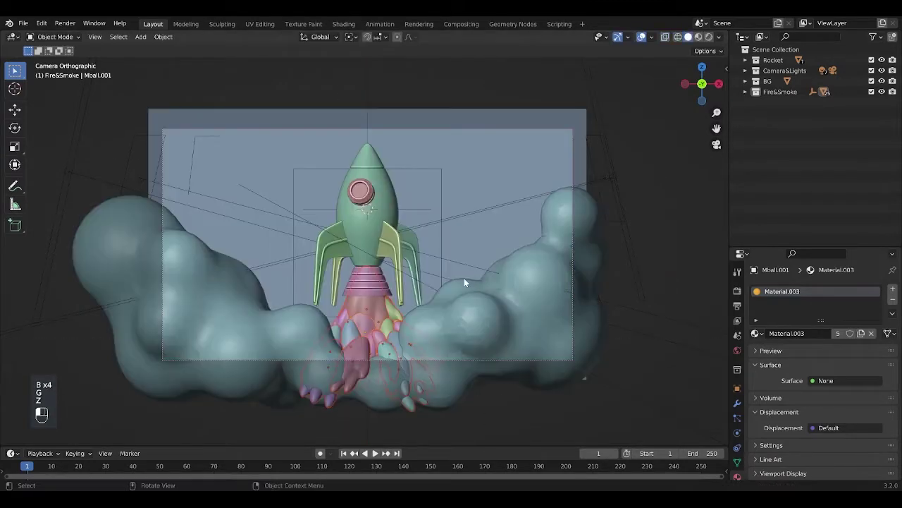
pyautogui.hotkey('ctrl', 'j')
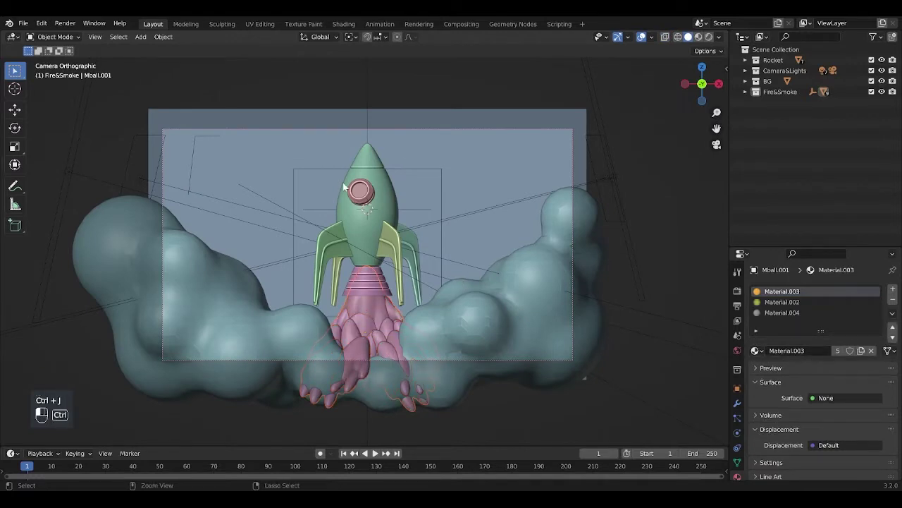
pyautogui.hotkey('ctrl', 'a')
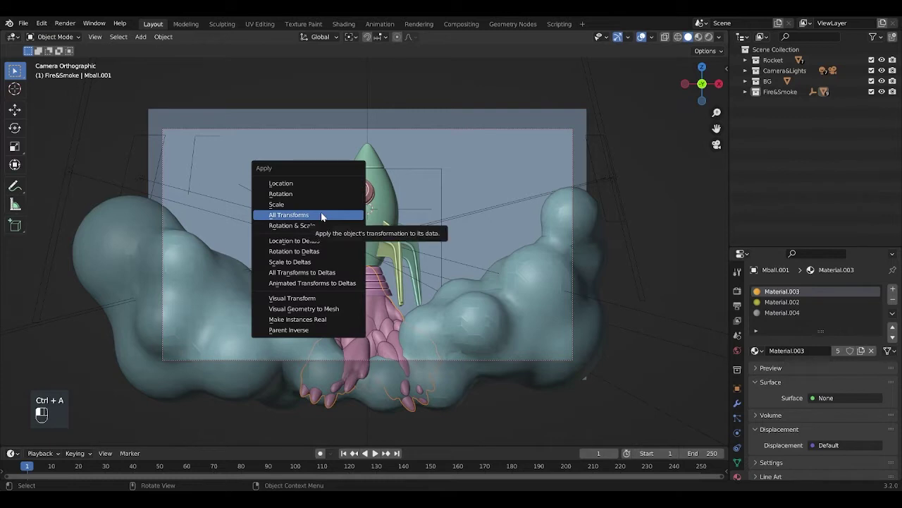
pyautogui.click(320, 216)
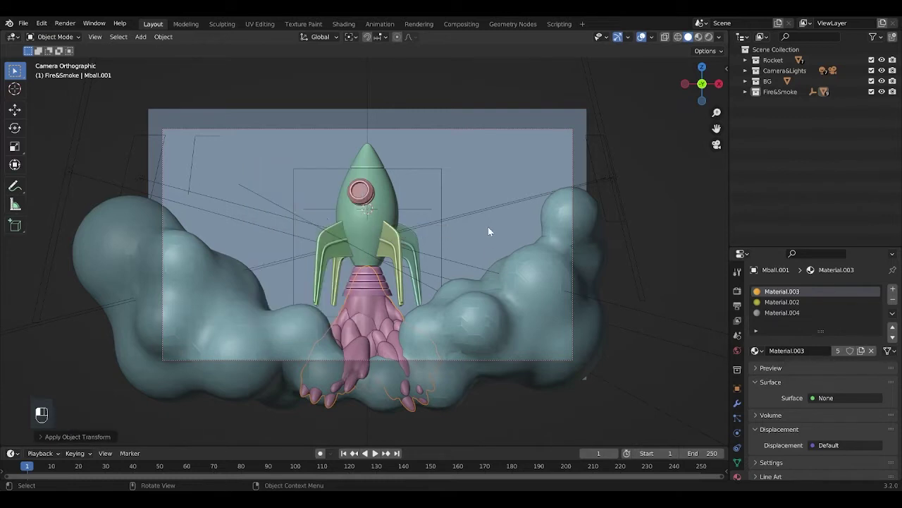
# Add a Displace modifier to the flame with a new texture
pyautogui.click(737, 403)
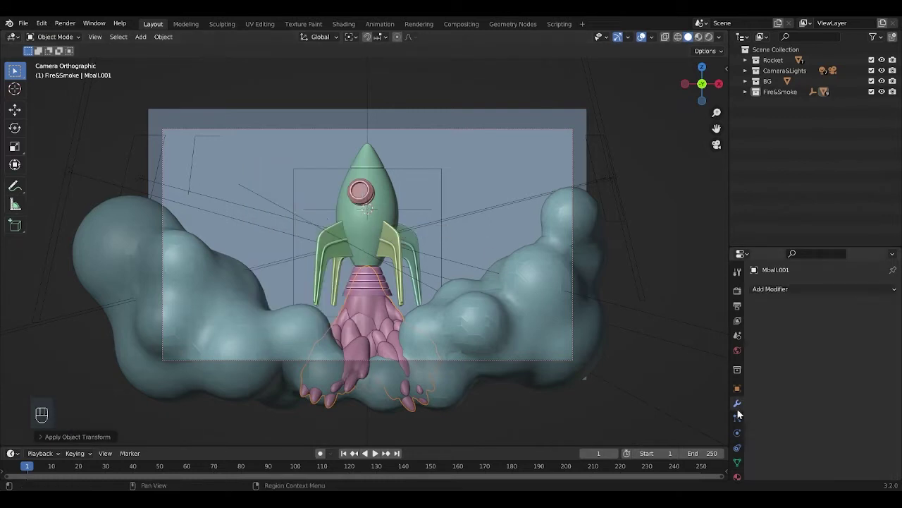
pyautogui.click(810, 287)
pyautogui.click(765, 102)
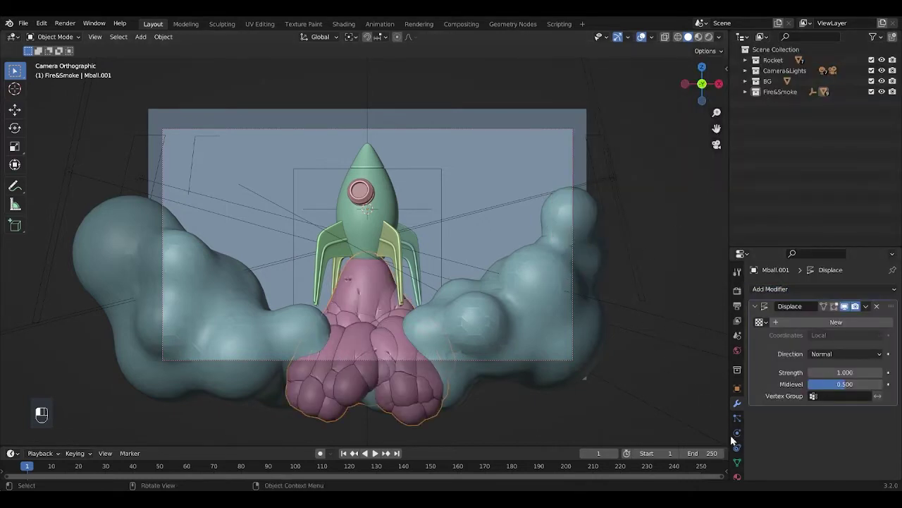
pyautogui.click(825, 323)
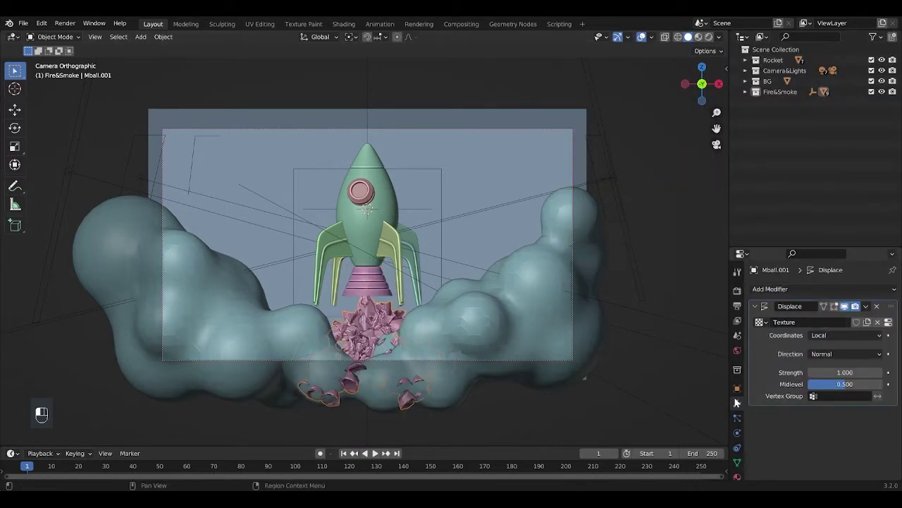
# Set the displacement texture type to Clouds with size 0.50
pyautogui.scroll(-2, 736, 426)
pyautogui.click(737, 467)
pyautogui.scroll(-3, 789, 401)
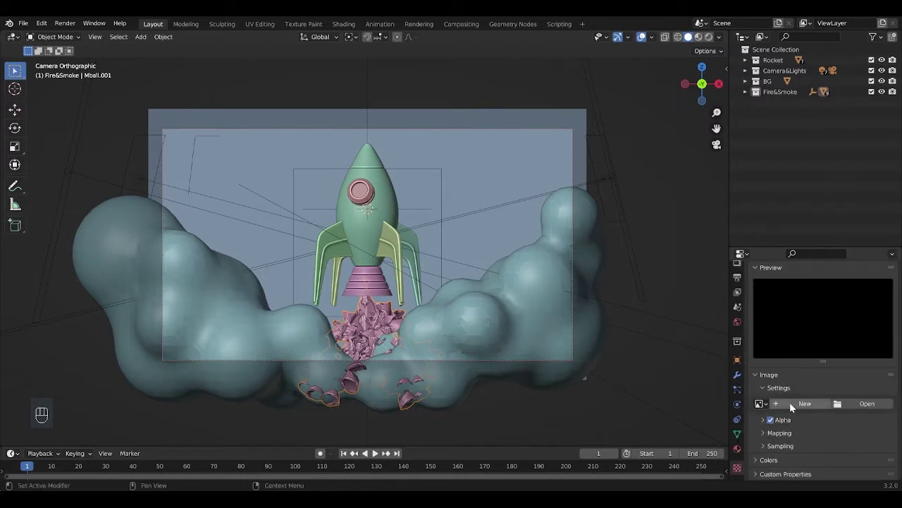
pyautogui.scroll(4, 809, 321)
pyautogui.click(825, 293)
pyautogui.click(813, 328)
pyautogui.scroll(-3, 781, 458)
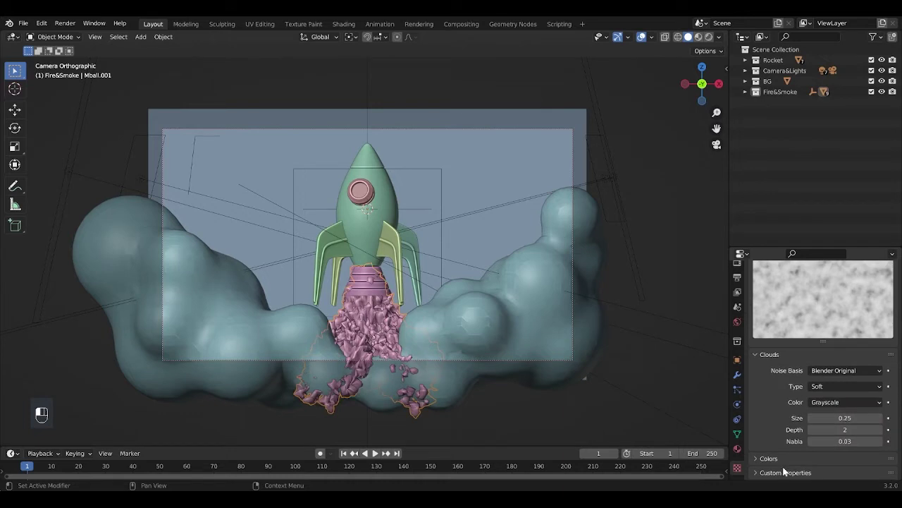
pyautogui.click(846, 419)
pyautogui.write('0.5')
pyautogui.press('Return')
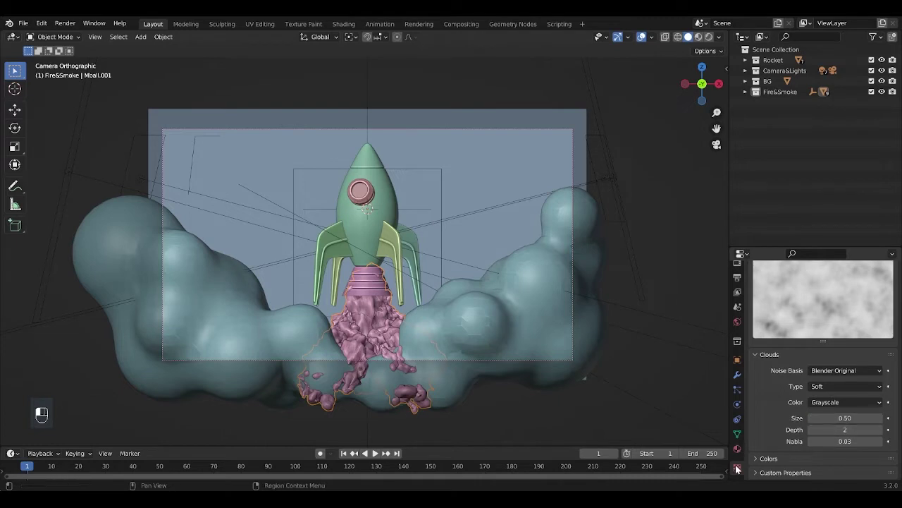
# Set the Displace strength to 0.5 and enlarge the timeline
pyautogui.click(738, 375)
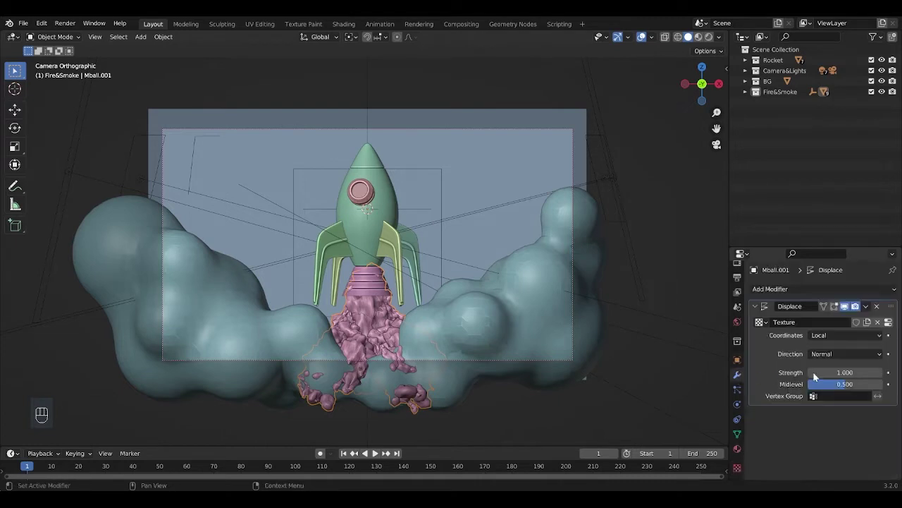
pyautogui.keyDown('shift'); pyautogui.moveTo(845, 372); pyautogui.dragTo(815, 372); pyautogui.keyUp('shift')
pyautogui.click(850, 372)
pyautogui.write('0.5')
pyautogui.press('Return')
pyautogui.moveTo(418, 444); pyautogui.dragTo(440, 350)
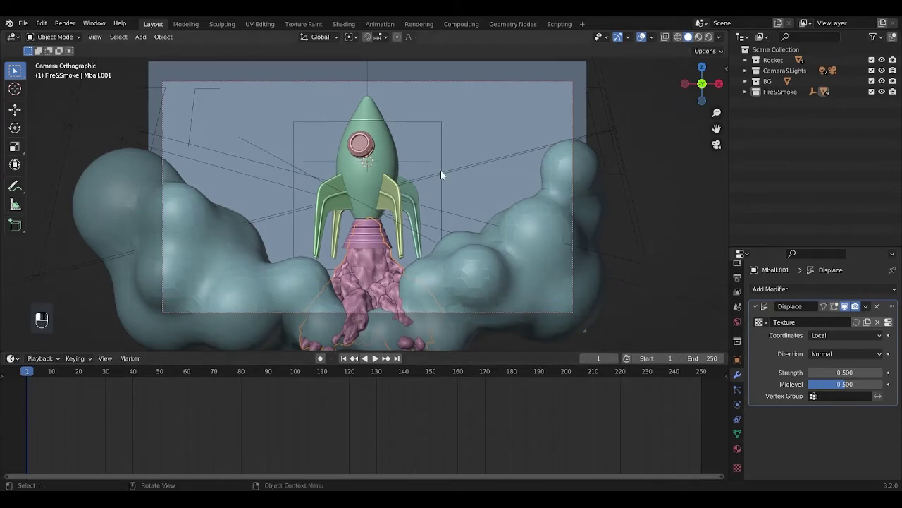
# Add a second plain axes empty, Empty.001, raised to about 3 m above the rocket
pyautogui.hotkey('shift', 'a')
pyautogui.moveTo(374, 163)
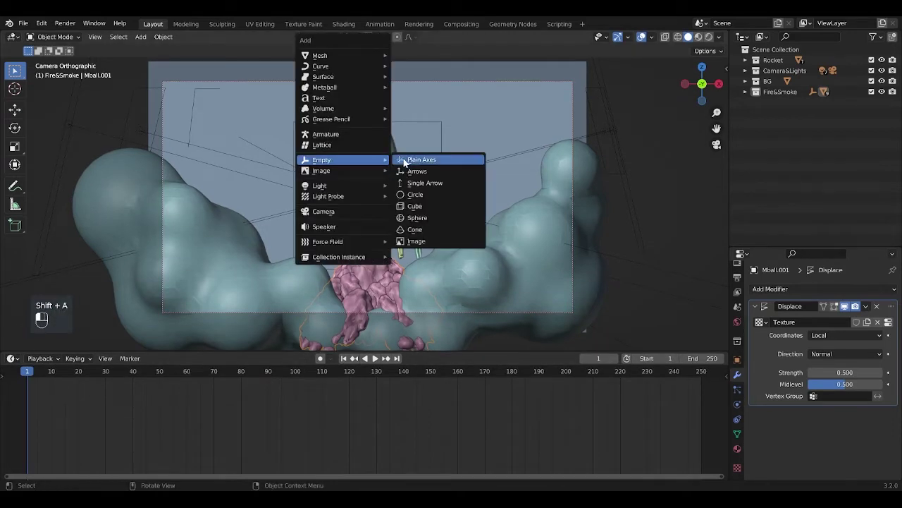
pyautogui.click(408, 160)
pyautogui.scroll(-3, 416, 223)
pyautogui.press('g')
pyautogui.press('z')
pyautogui.click(417, 169)
pyautogui.scroll(2, 400, 213)
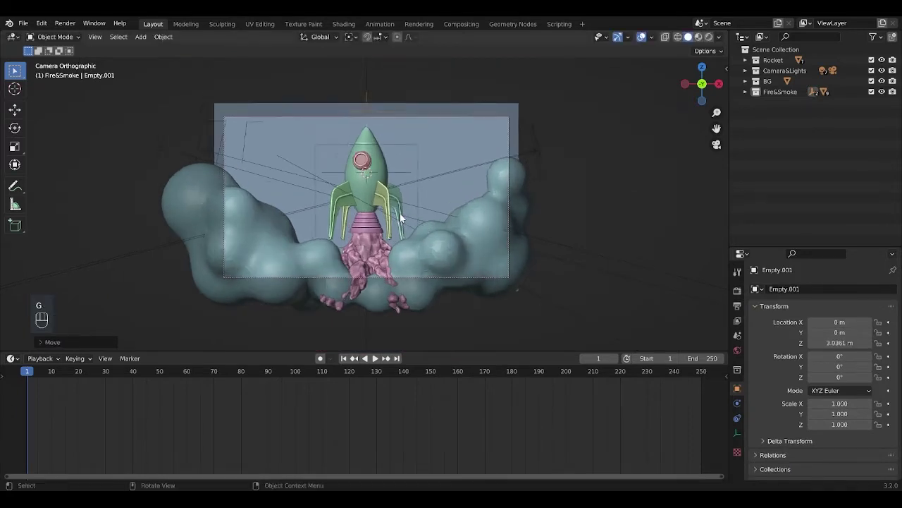
# Set the flame's Displace texture coordinates to Object, using Empty.001
pyautogui.click(368, 265)
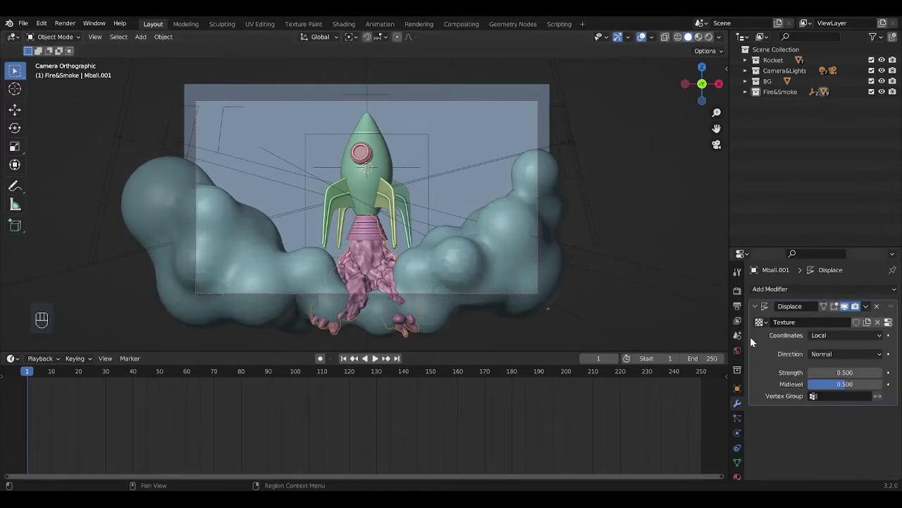
pyautogui.click(822, 335)
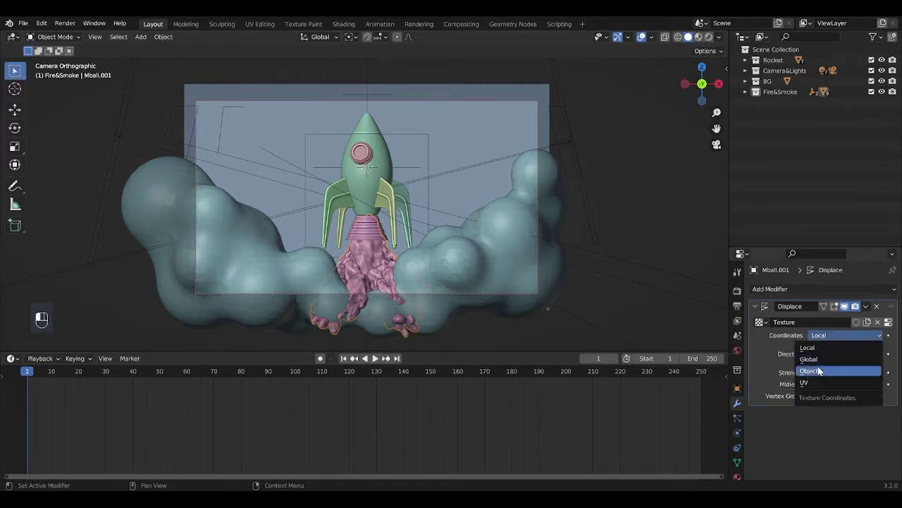
pyautogui.click(809, 370)
pyautogui.click(877, 346)
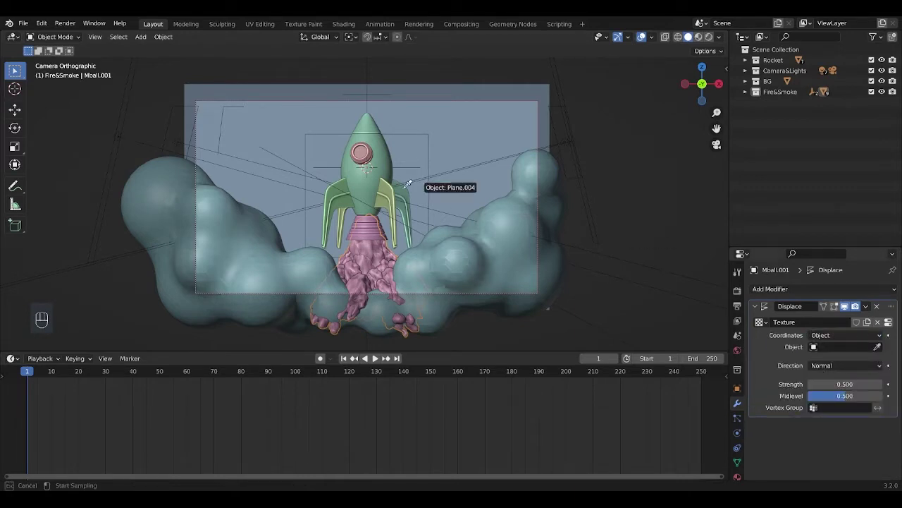
pyautogui.click(382, 93)
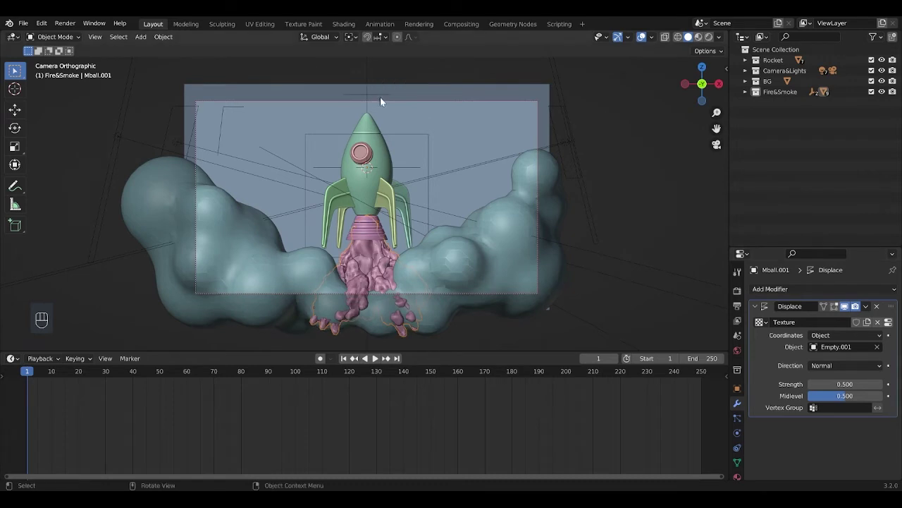
# Test a vertical move of Empty.001, then cancel it
pyautogui.click(381, 95)
pyautogui.press('g')
pyautogui.press('z')
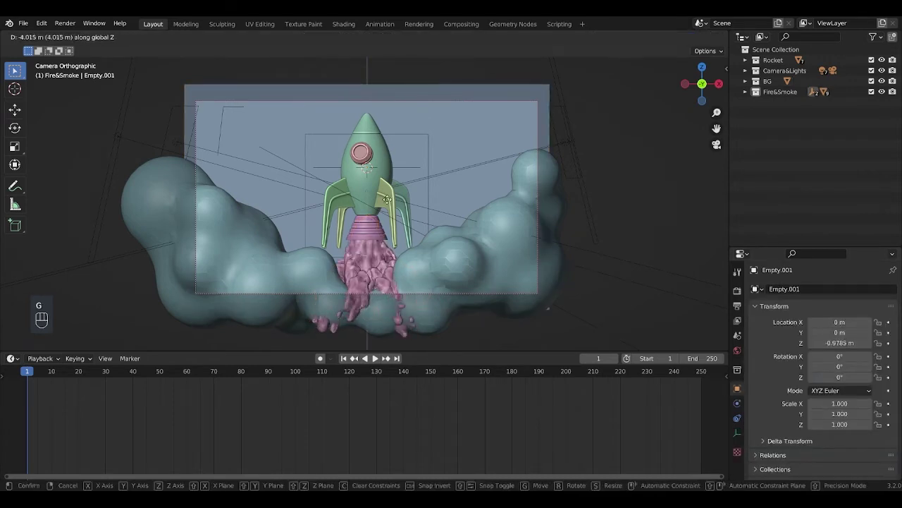
pyautogui.press('Escape')
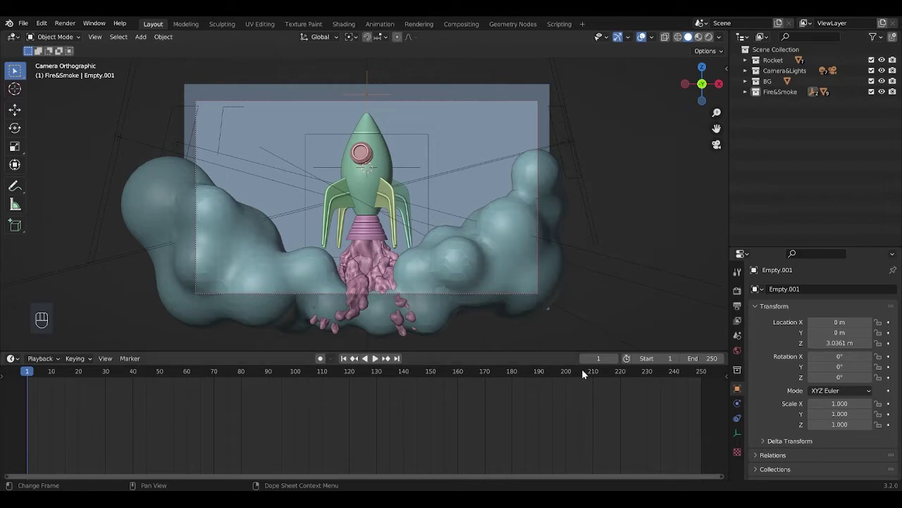
# Set the animation frame range to start 0 and end 120
pyautogui.click(649, 359)
pyautogui.write('0')
pyautogui.click(700, 358)
pyautogui.write('1')
pyautogui.press('Return')
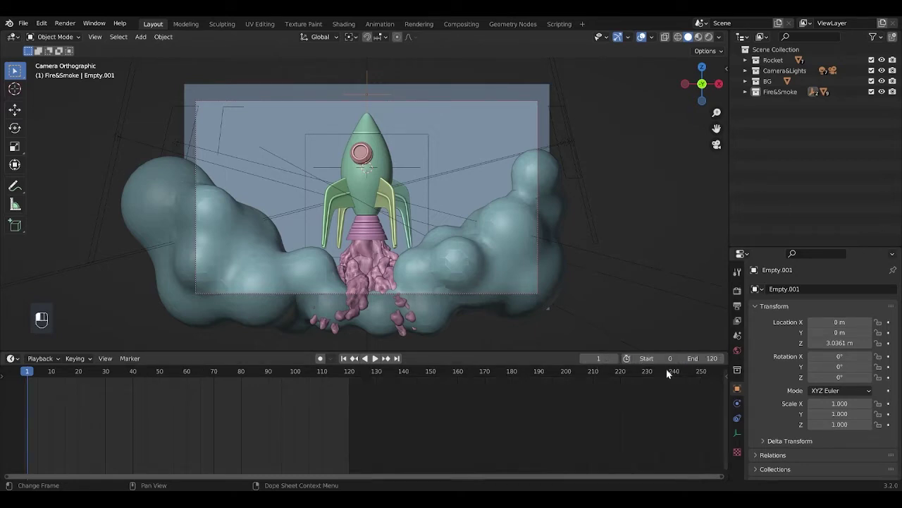
# Keyframe Empty.001's location at frame 0 and at Z -5.3271 m at frame 120
pyautogui.click(344, 358)
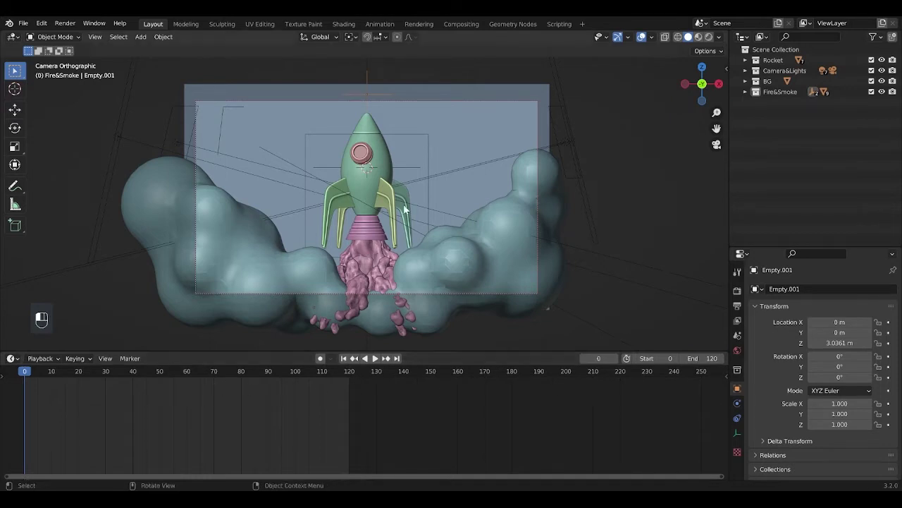
pyautogui.press('i')
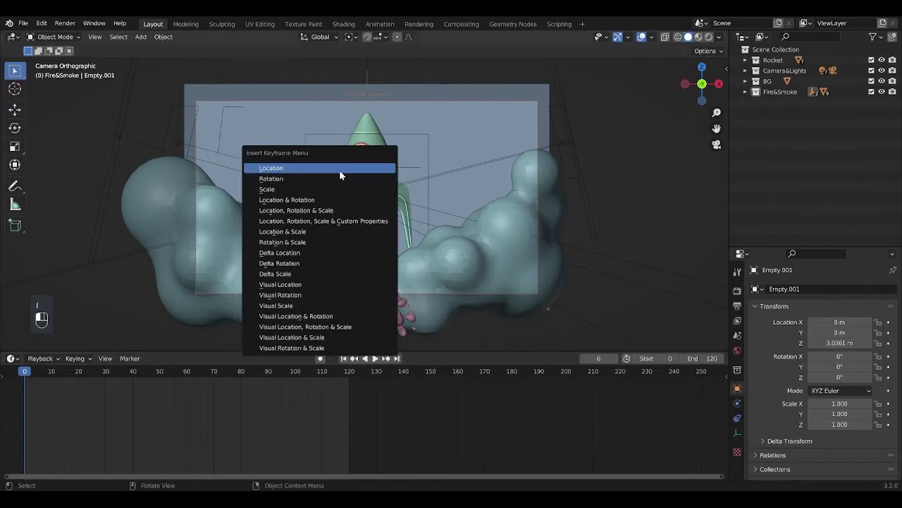
pyautogui.click(340, 171)
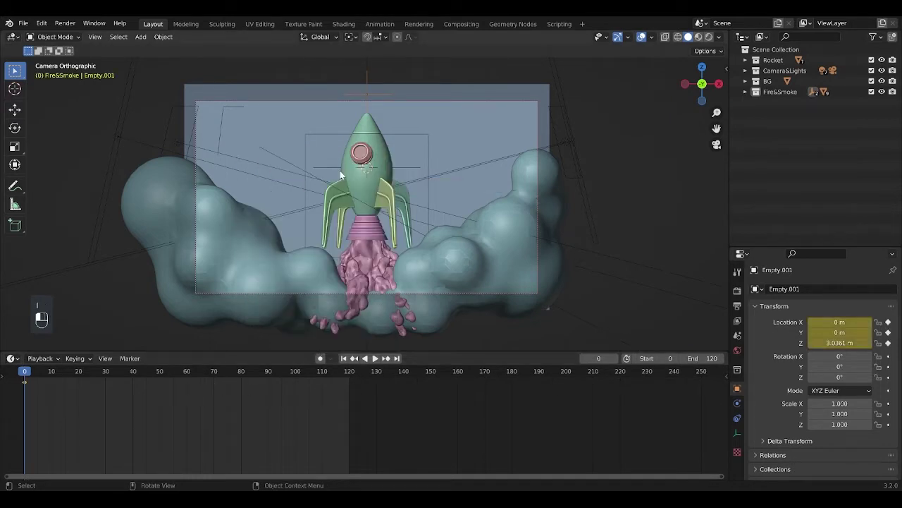
pyautogui.click(397, 358)
pyautogui.press('g')
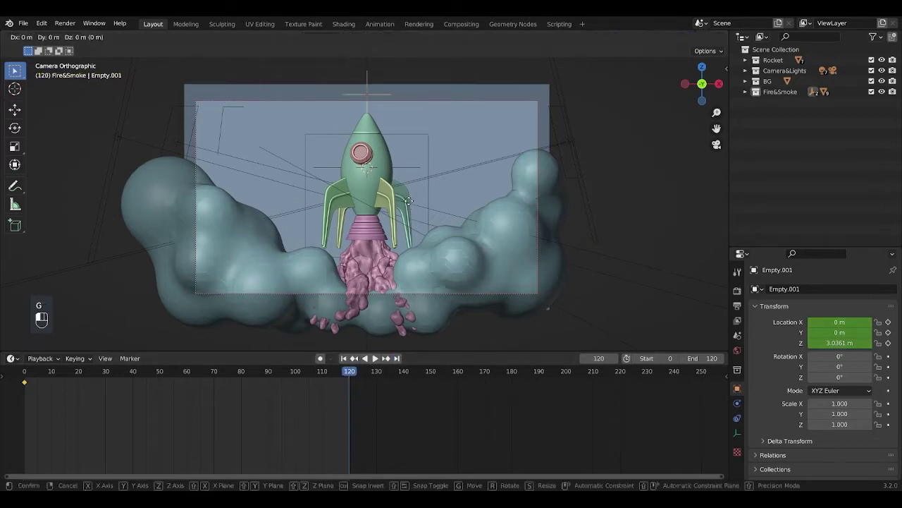
pyautogui.press('z')
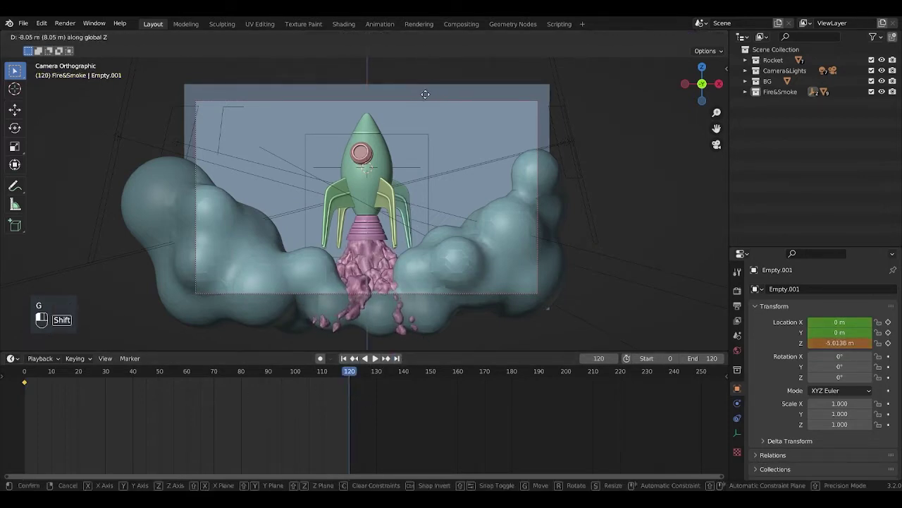
pyautogui.click(423, 212)
pyautogui.press('i')
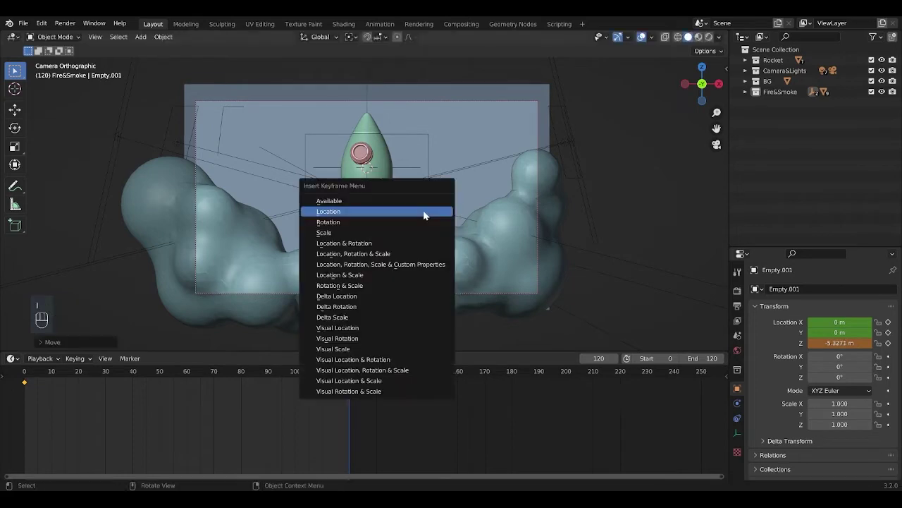
pyautogui.click(426, 212)
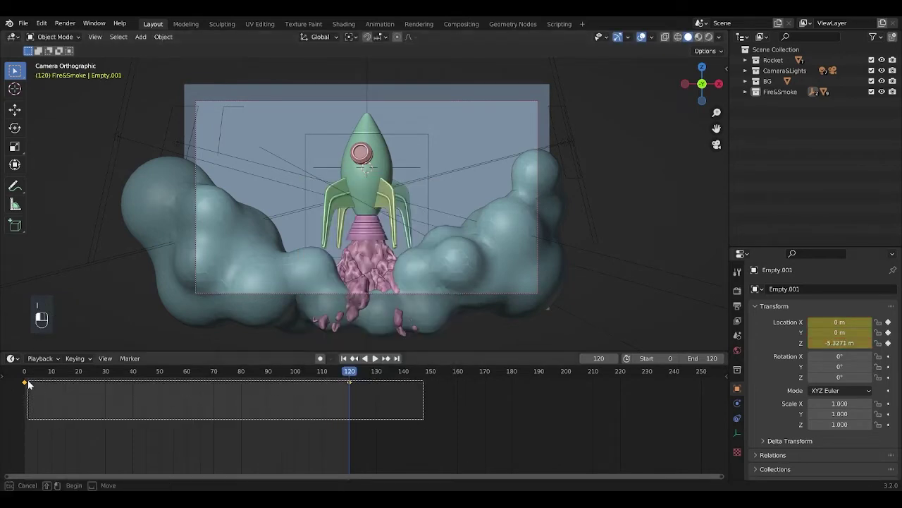
# Make the keyframes interpolate linearly and play the animation
pyautogui.rightClick(70, 386)
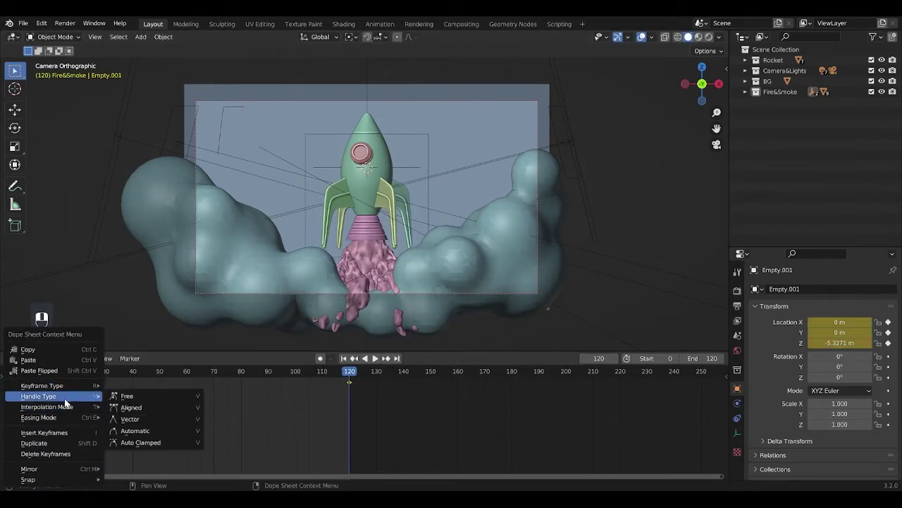
pyautogui.moveTo(84, 407)
pyautogui.click(128, 349)
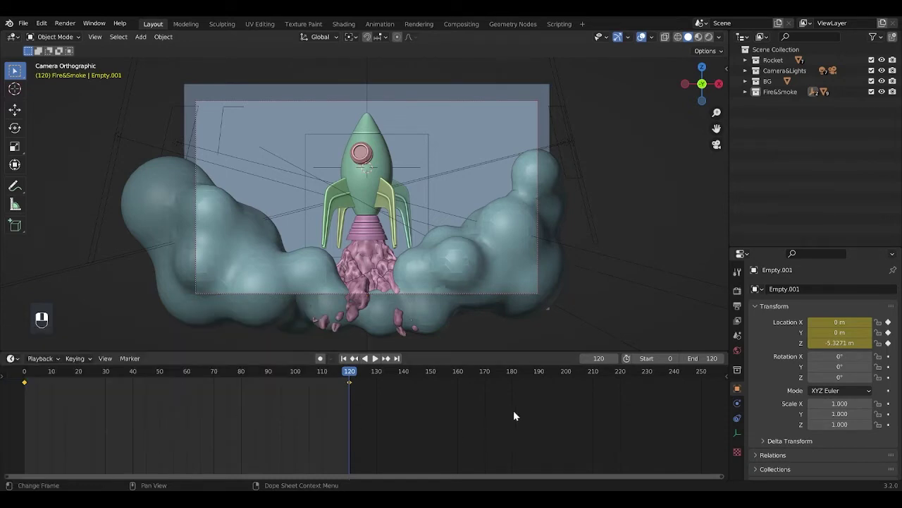
pyautogui.click(374, 358)
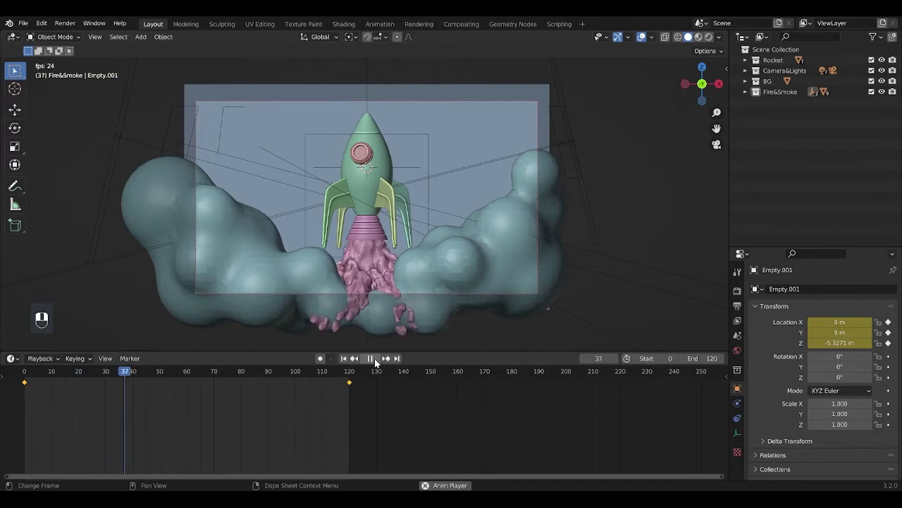
# Apply all transforms to the smoke cloud and add a Displace modifier with a new texture
pyautogui.click(374, 358)
pyautogui.click(441, 271)
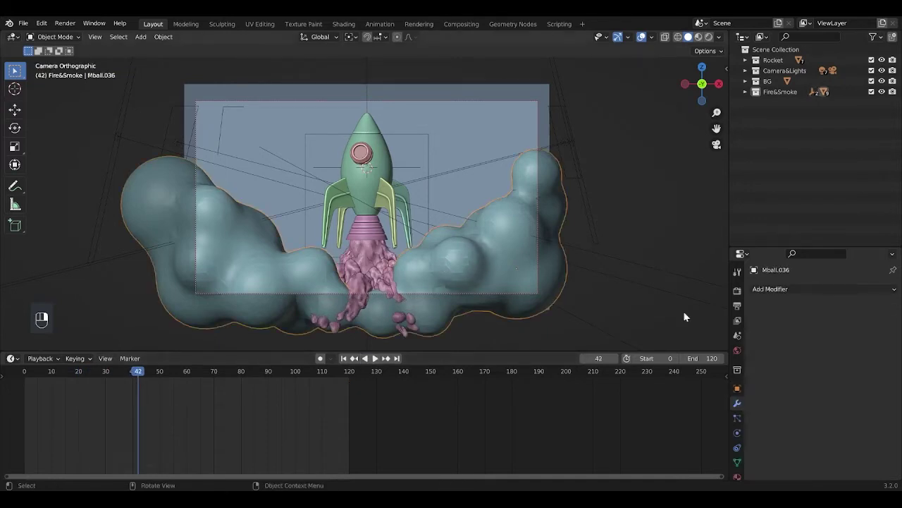
pyautogui.hotkey('ctrl', 'a')
pyautogui.click(437, 202)
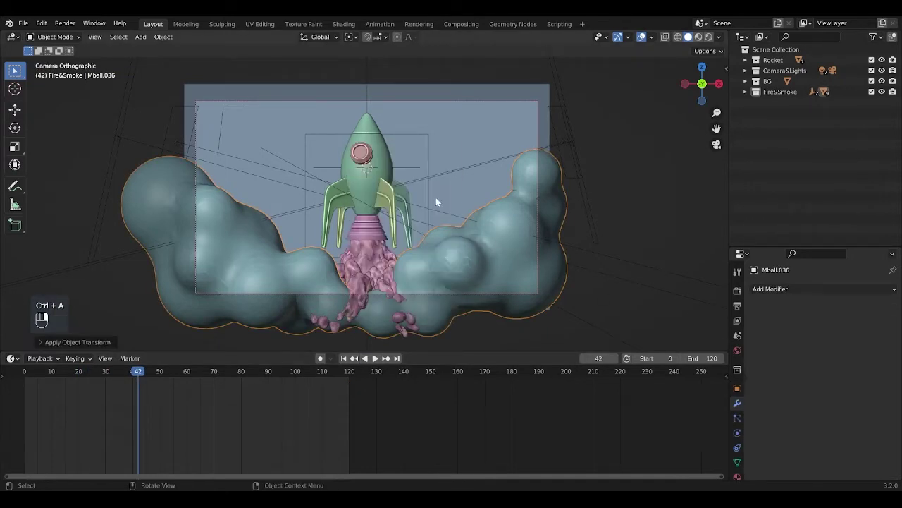
pyautogui.click(800, 289)
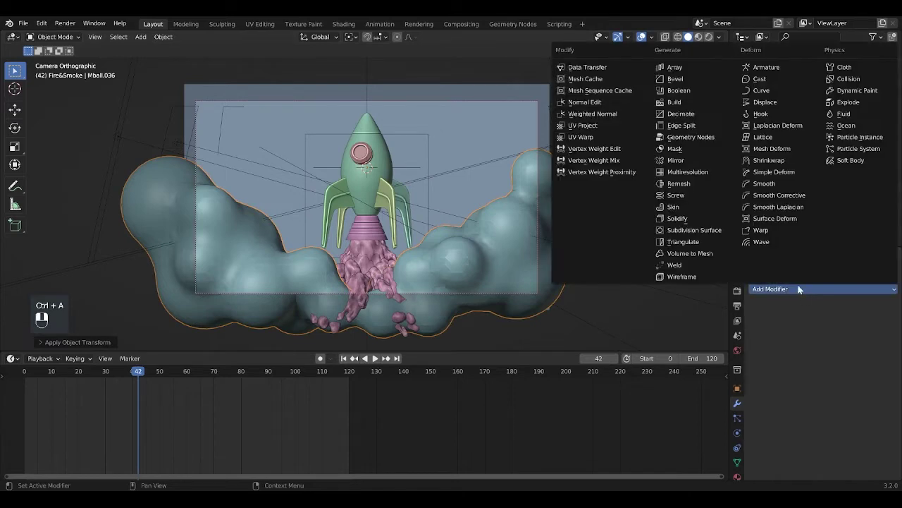
pyautogui.click(778, 105)
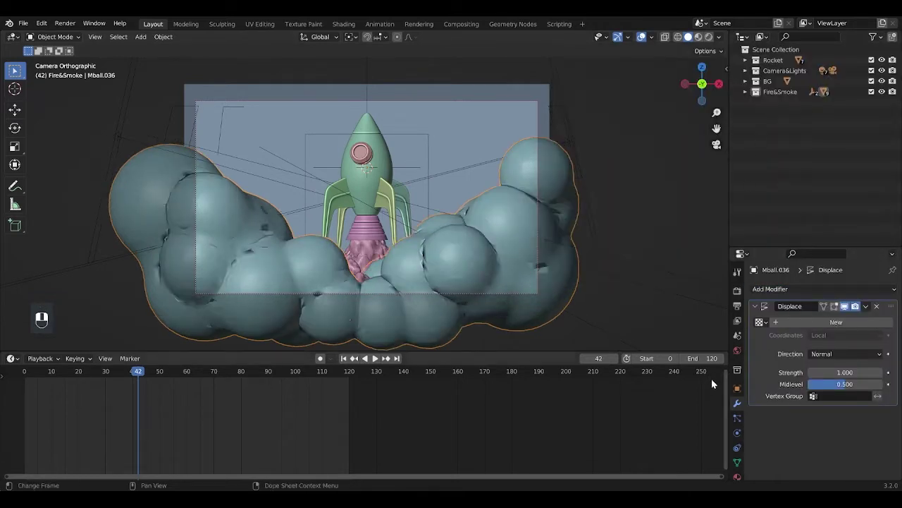
pyautogui.click(836, 321)
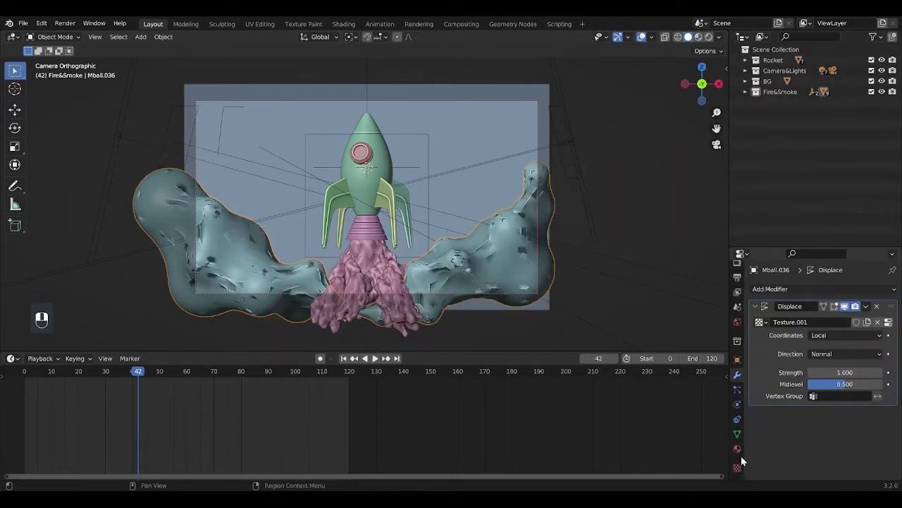
pyautogui.click(738, 467)
# Set the smoke displacement texture to Clouds with size 2.00
pyautogui.click(824, 322)
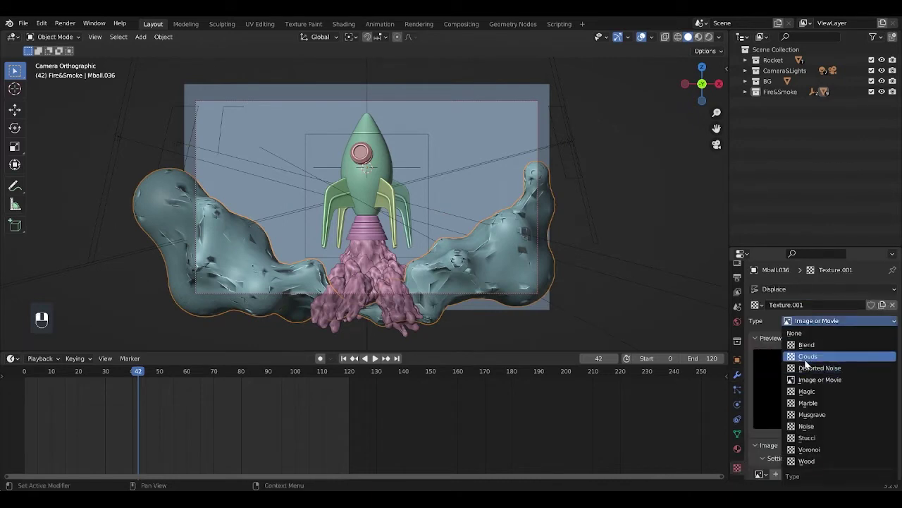
pyautogui.click(805, 356)
pyautogui.scroll(-3, 804, 367)
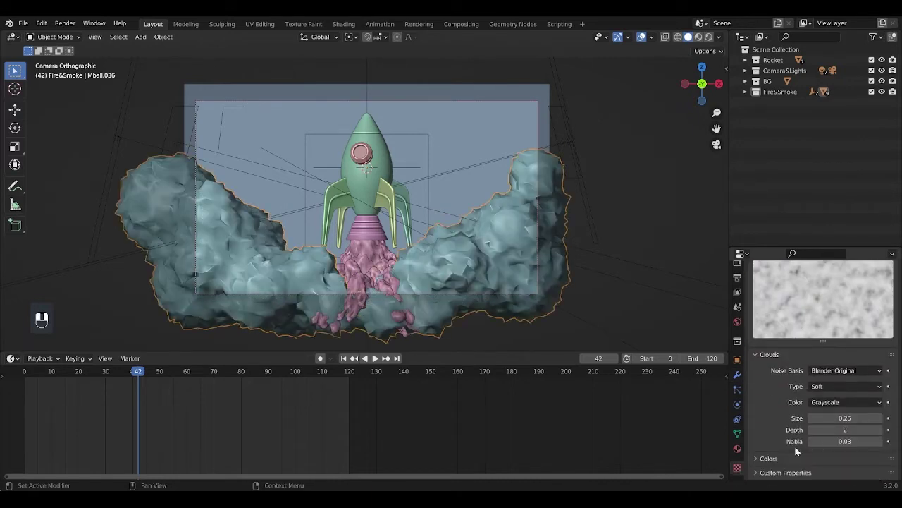
pyautogui.doubleClick(846, 418)
pyautogui.write('0.')
pyautogui.press('Return')
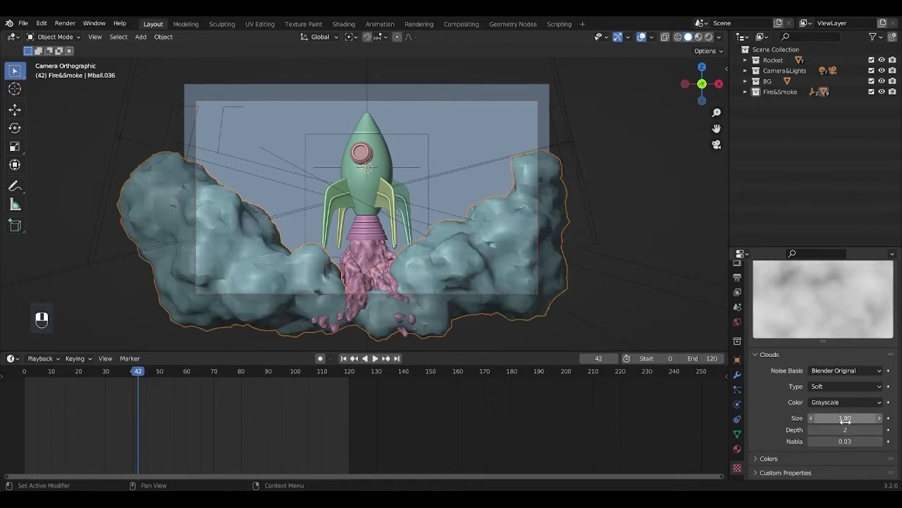
pyautogui.moveTo(839, 420); pyautogui.dragTo(846, 420)
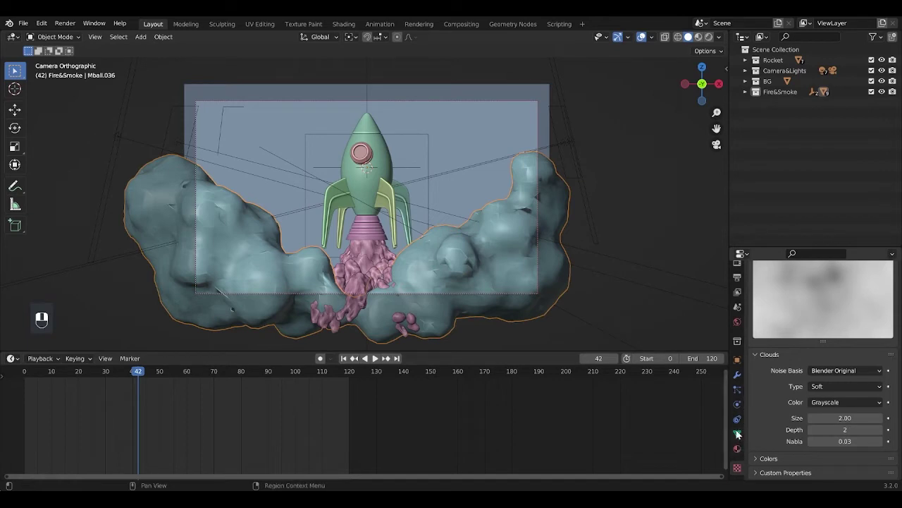
pyautogui.click(737, 374)
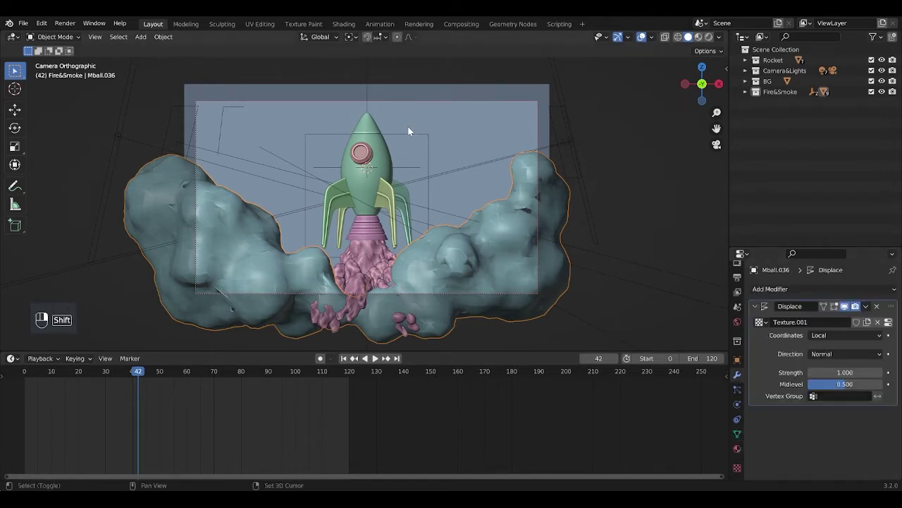
# Add a plain axes empty, Empty.002, placed below the smoke clouds
pyautogui.hotkey('shift', 'a')
pyautogui.moveTo(409, 149)
pyautogui.click(454, 148)
pyautogui.press('g')
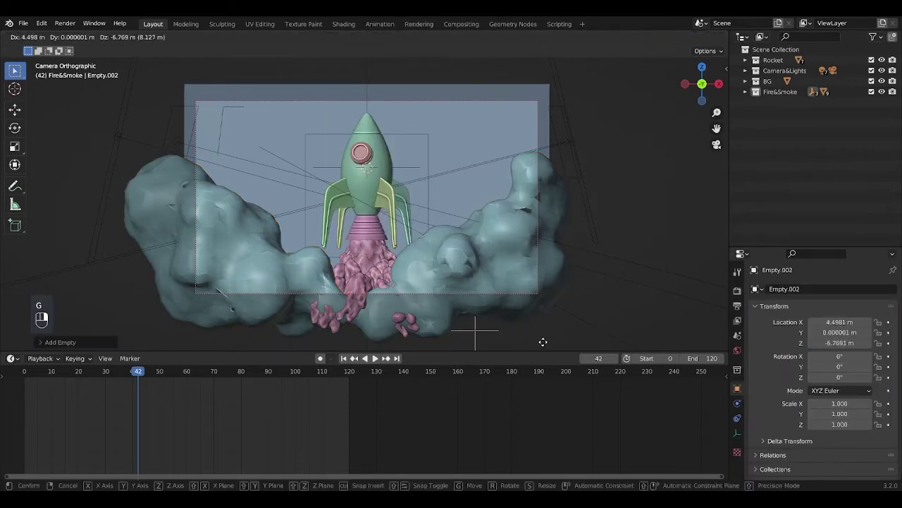
pyautogui.keyDown('shift'); pyautogui.click(541, 343); pyautogui.keyUp('shift')
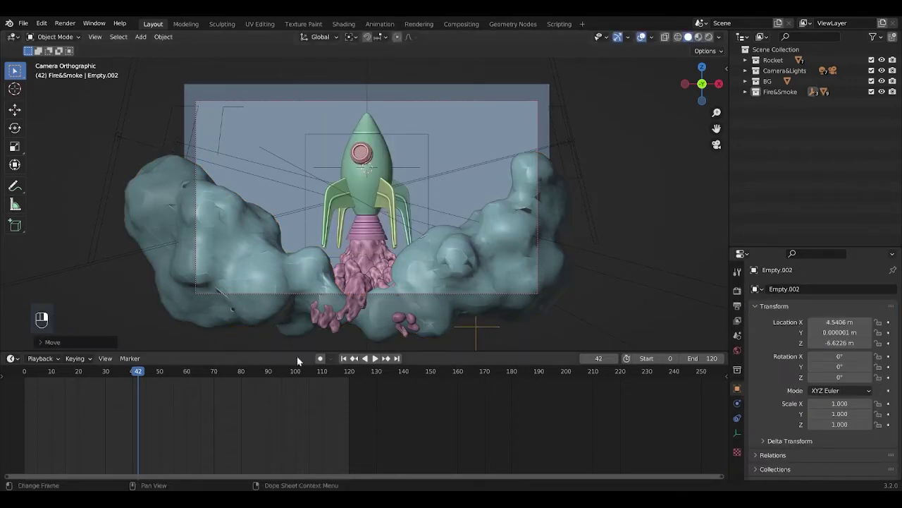
# At frame 0, set the smoke's Displace coordinates to Object, using Empty.002
pyautogui.click(343, 358)
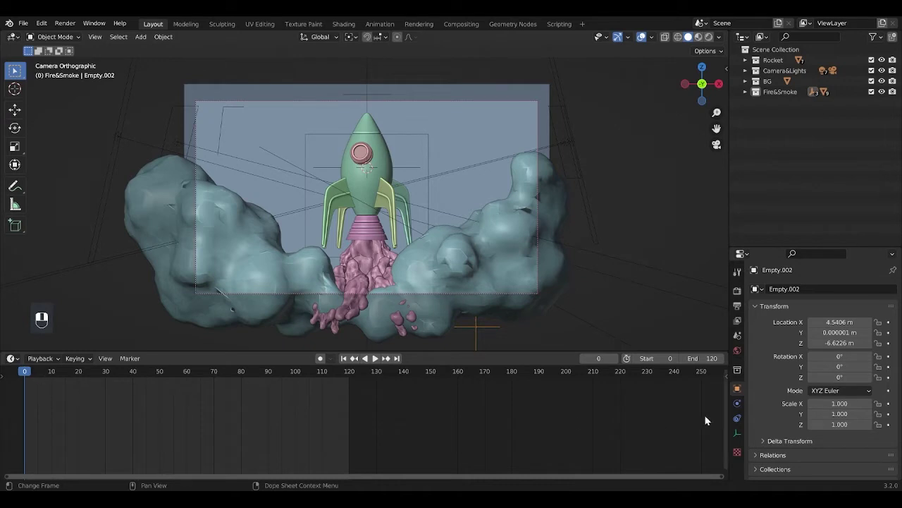
pyautogui.click(494, 268)
pyautogui.click(871, 335)
pyautogui.click(822, 371)
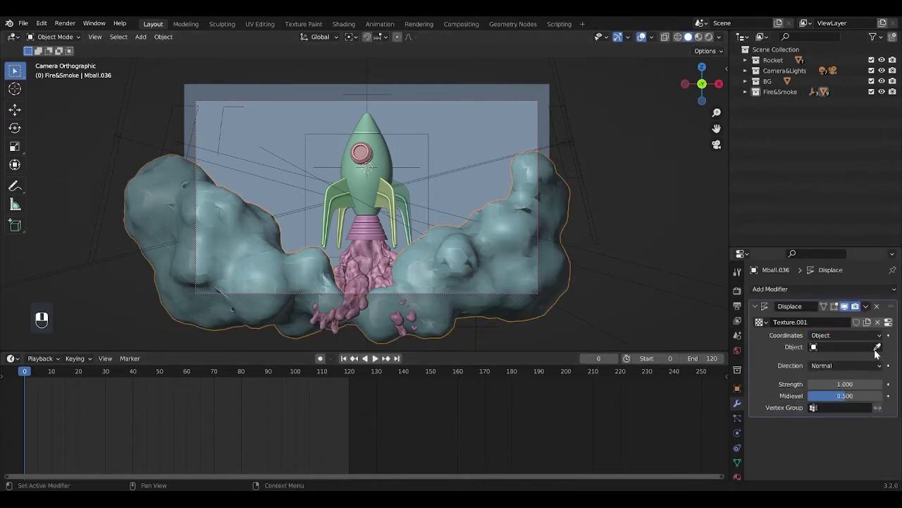
pyautogui.click(874, 346)
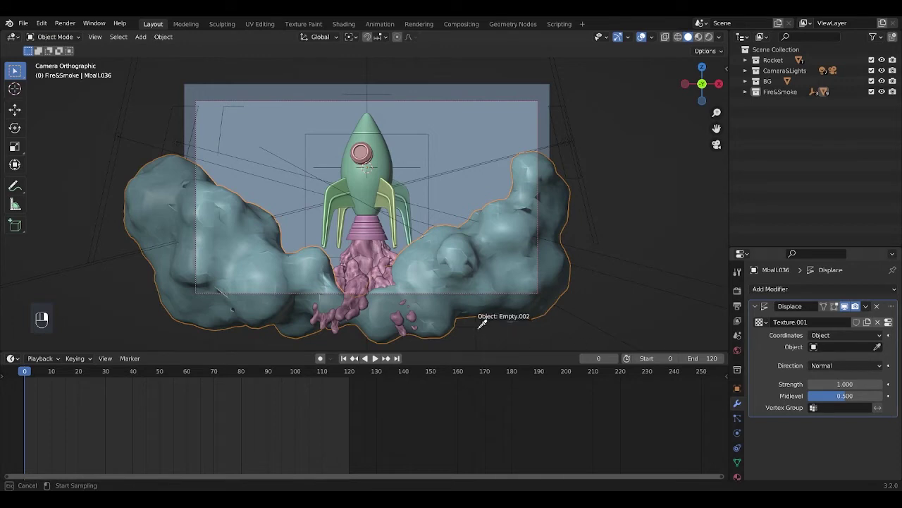
pyautogui.click(477, 327)
# Keyframe Empty.002's location at frame 0 and at Z 0.4036 m at frame 120
pyautogui.click(477, 328)
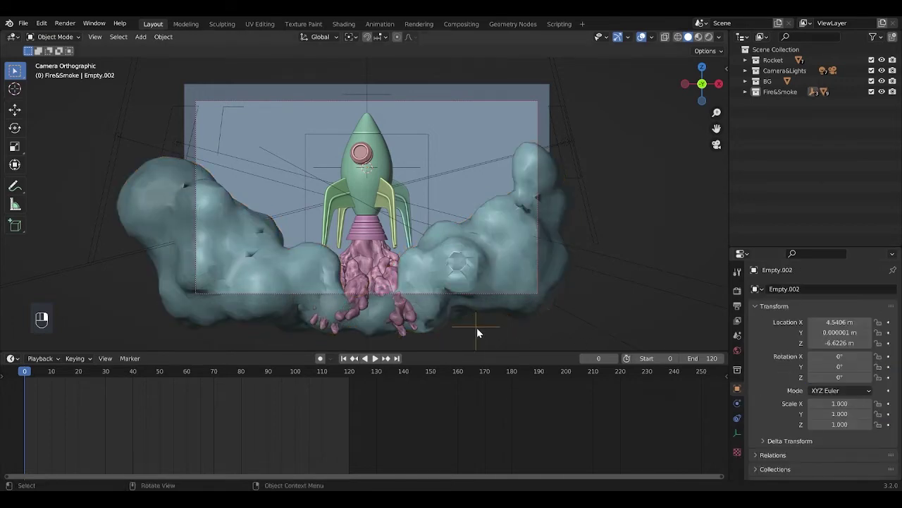
pyautogui.press('i')
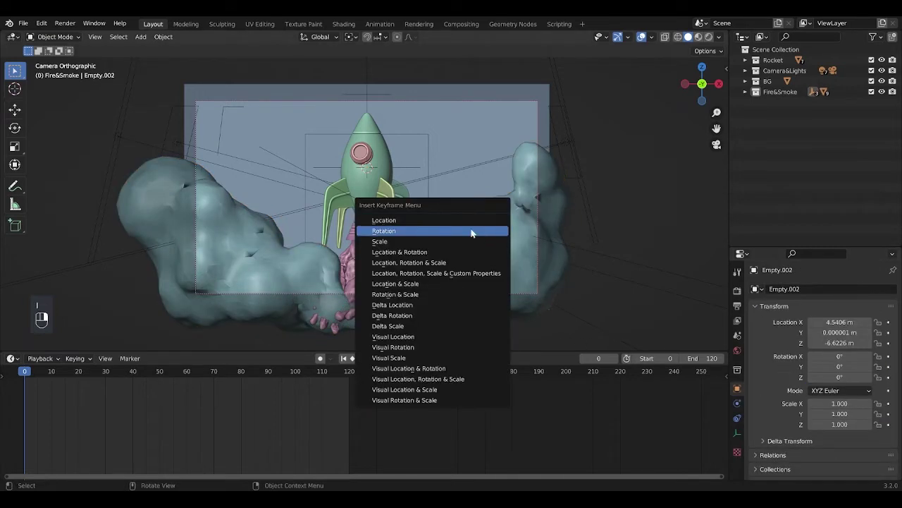
pyautogui.click(457, 221)
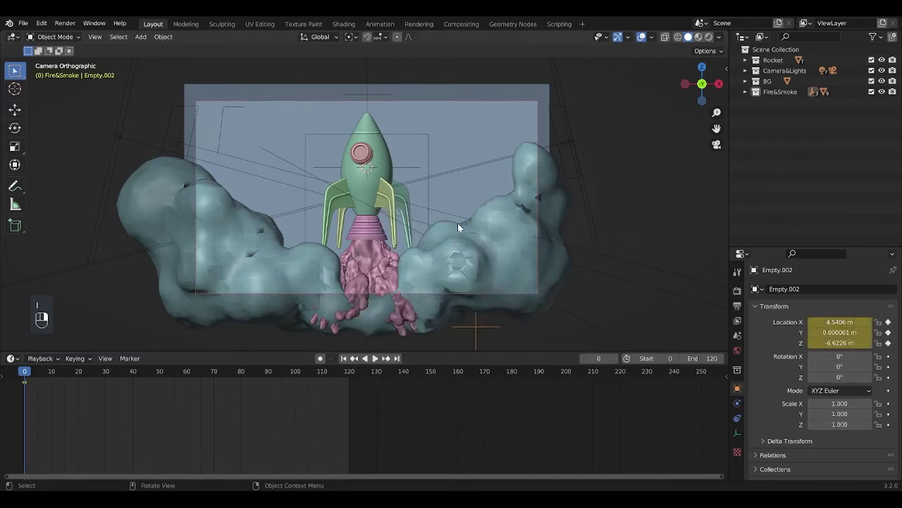
pyautogui.click(396, 358)
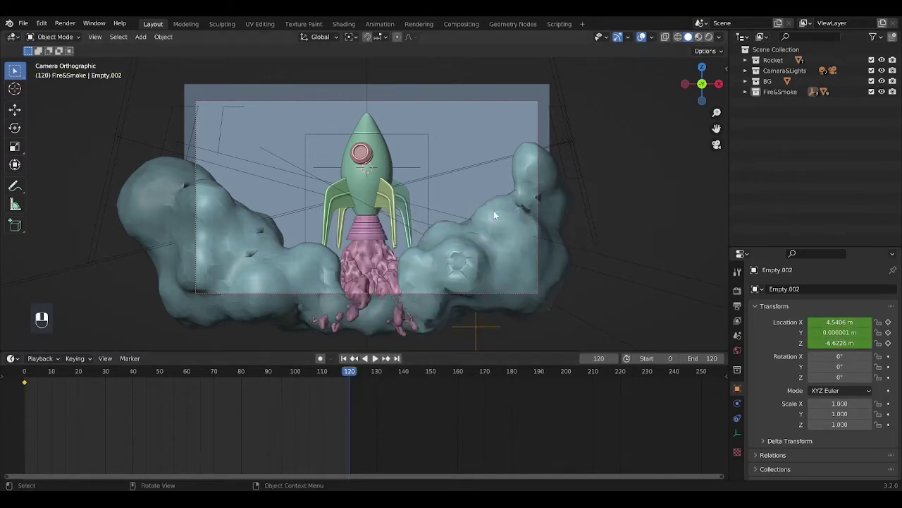
pyautogui.press('g')
pyautogui.press('z')
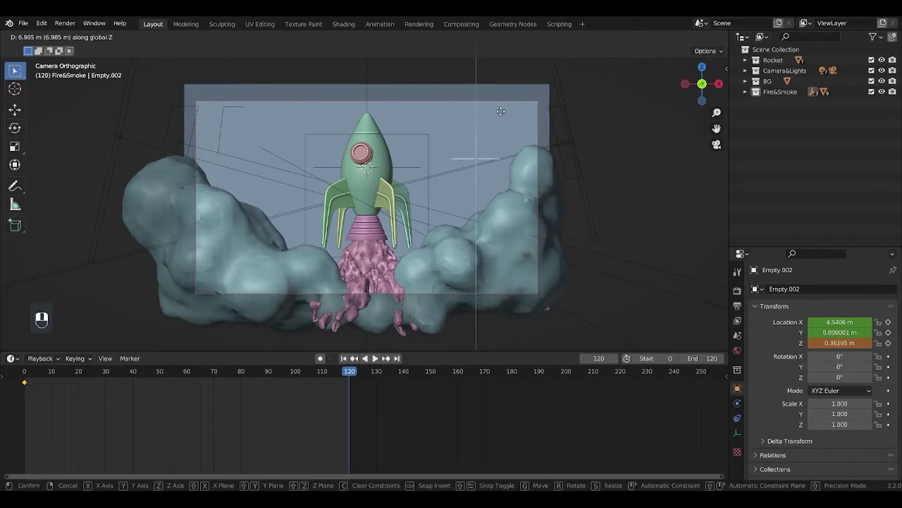
pyautogui.click(501, 111)
pyautogui.press('i')
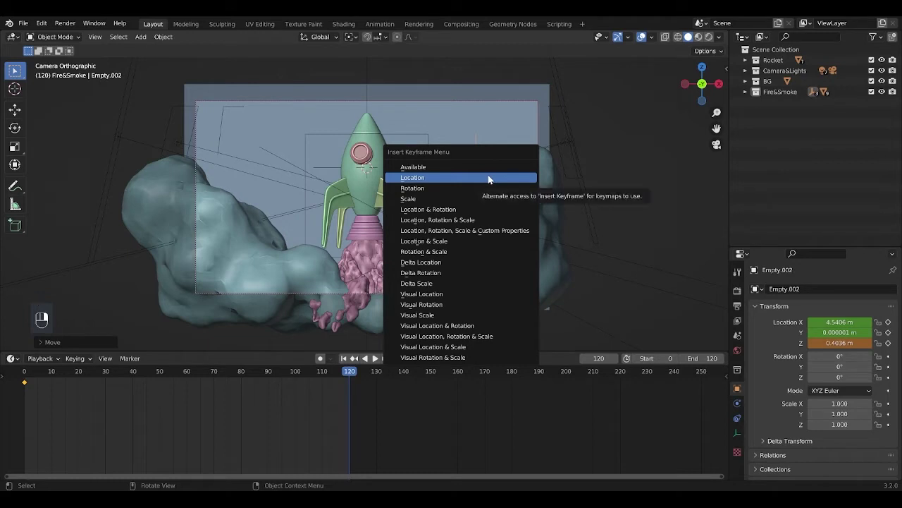
pyautogui.click(489, 177)
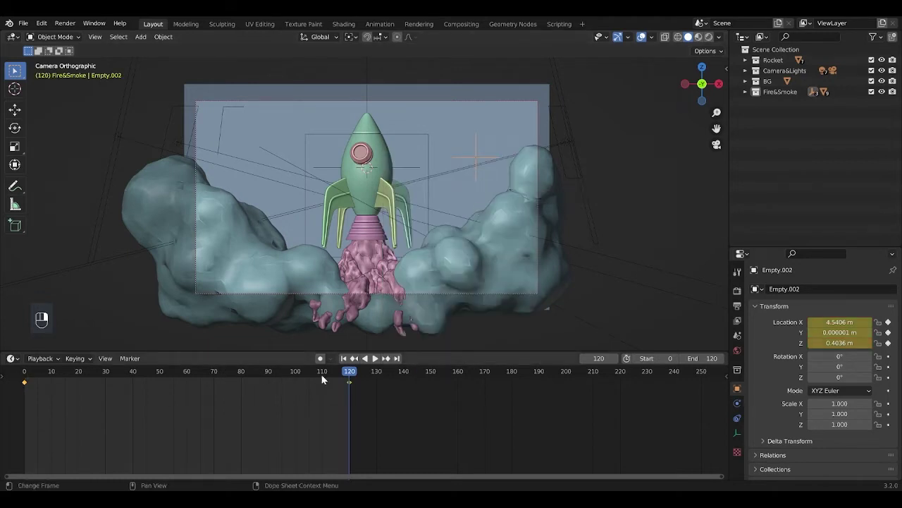
# Make both keyframes linear, then play and stop the animation
pyautogui.moveTo(329, 385); pyautogui.dragTo(14, 402)
pyautogui.rightClick(47, 382)
pyautogui.moveTo(46, 381)
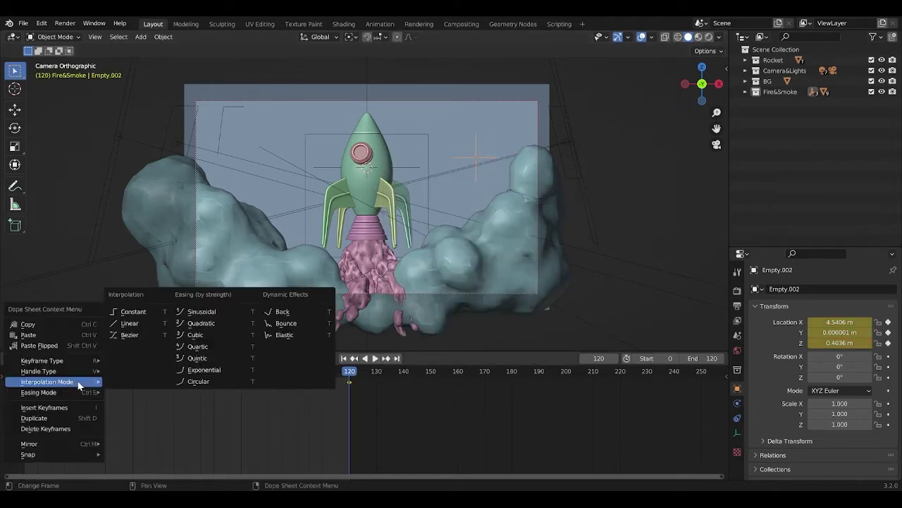
pyautogui.click(131, 323)
pyautogui.click(375, 358)
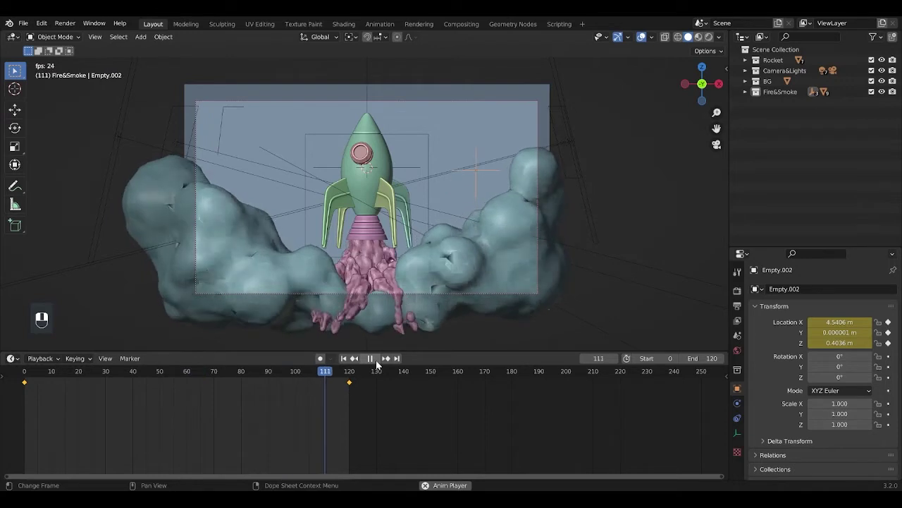
pyautogui.click(376, 359)
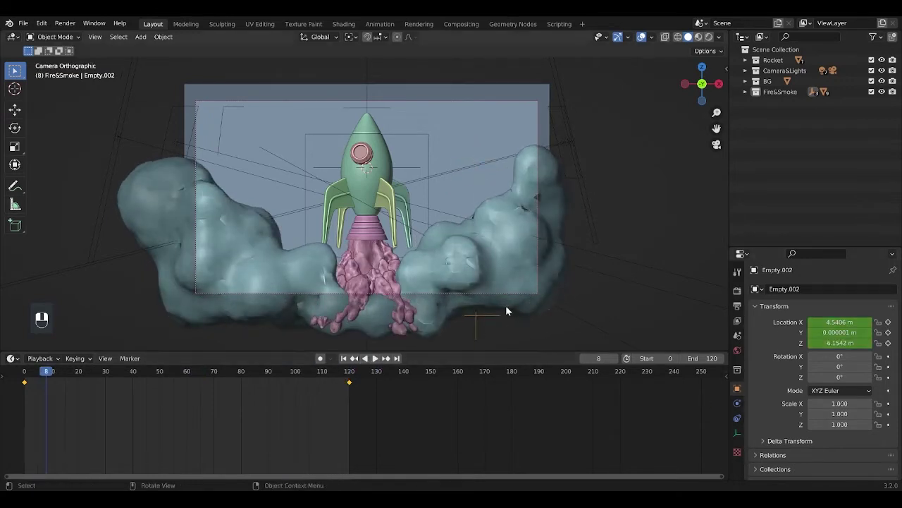
# Select the Camera, split the enlarged timeline into a Graph Editor, and return to frame 0
pyautogui.click(745, 70)
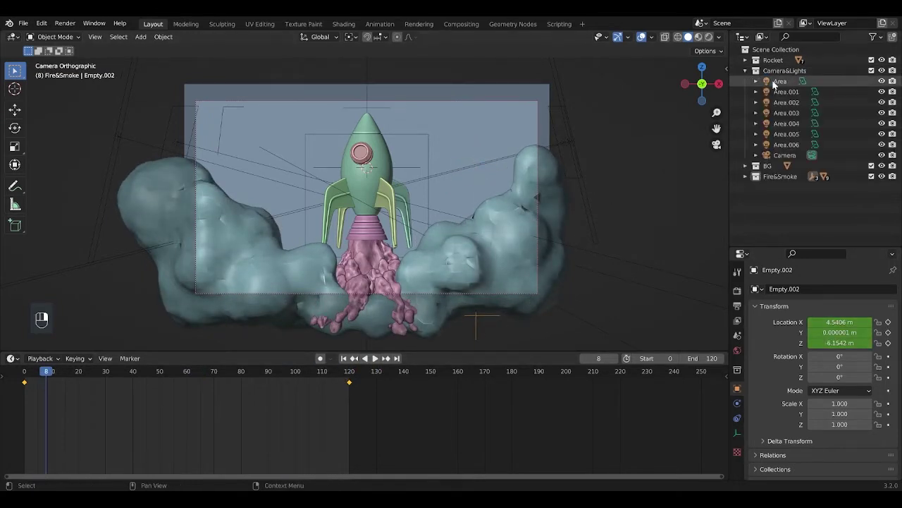
pyautogui.click(785, 156)
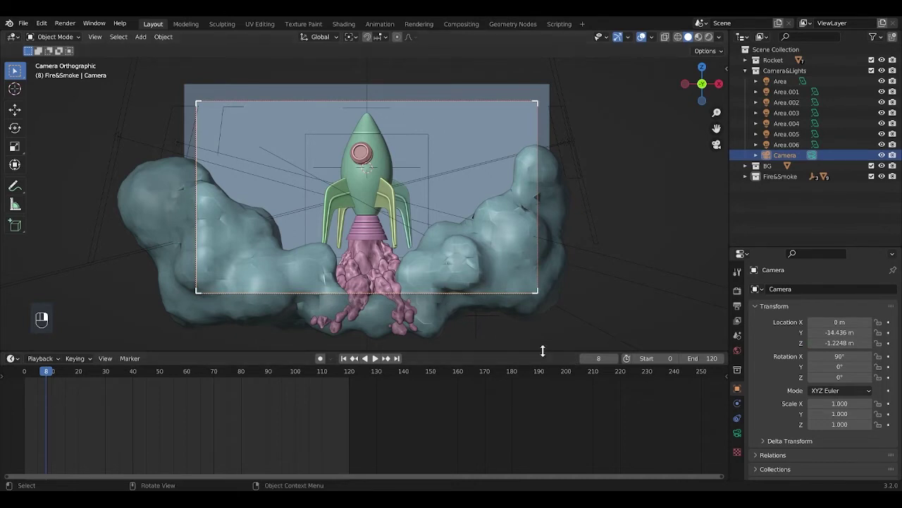
pyautogui.moveTo(543, 351); pyautogui.dragTo(544, 299)
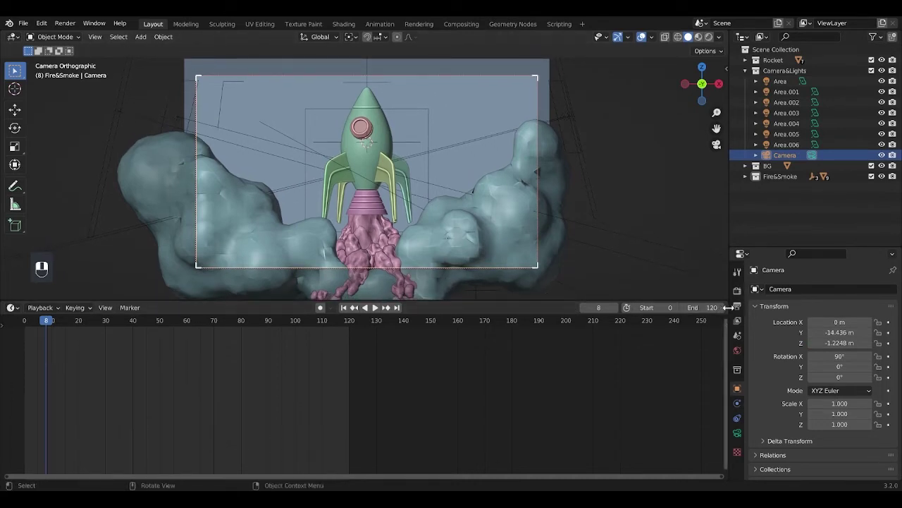
pyautogui.moveTo(726, 307); pyautogui.dragTo(302, 323)
pyautogui.click(311, 308)
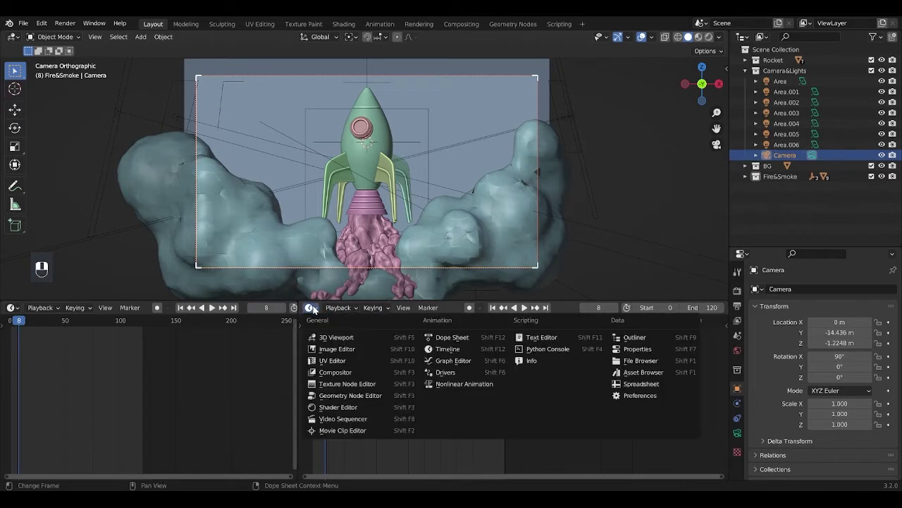
pyautogui.click(450, 361)
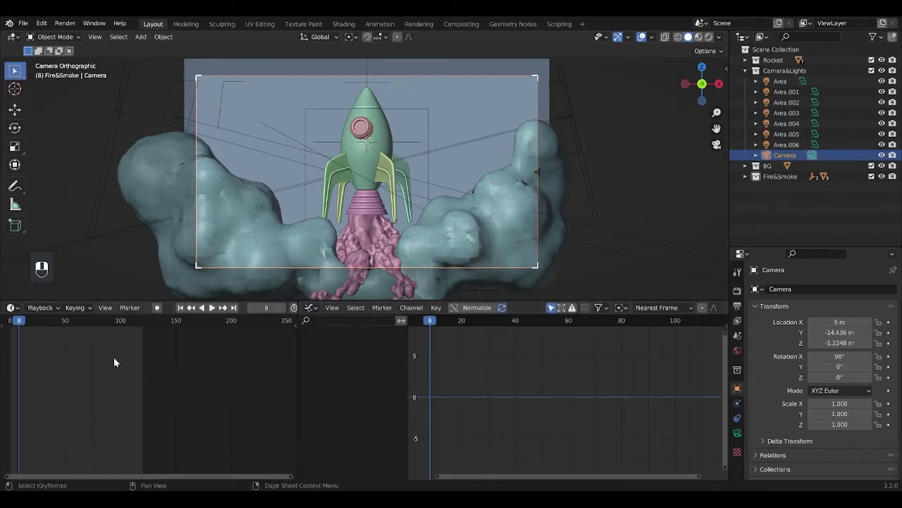
pyautogui.click(180, 308)
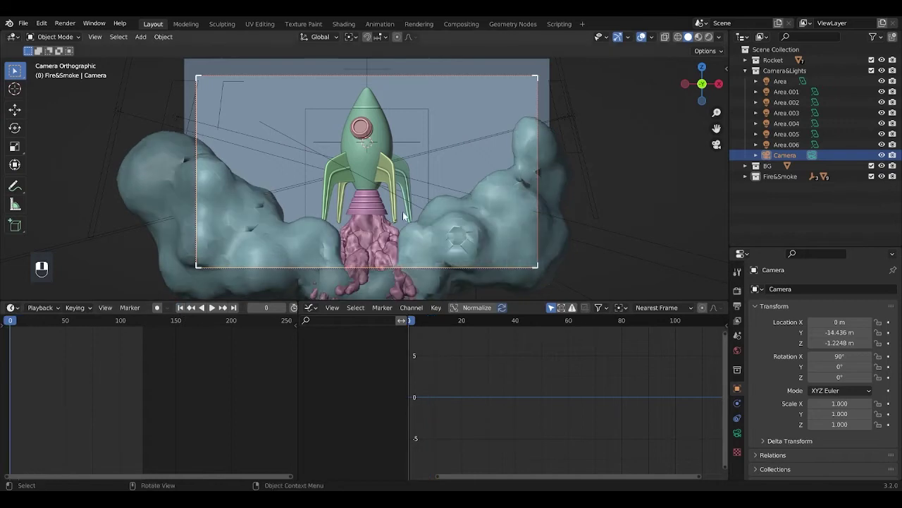
# Keyframe the camera's location and select only its Z Location curve
pyautogui.press('i')
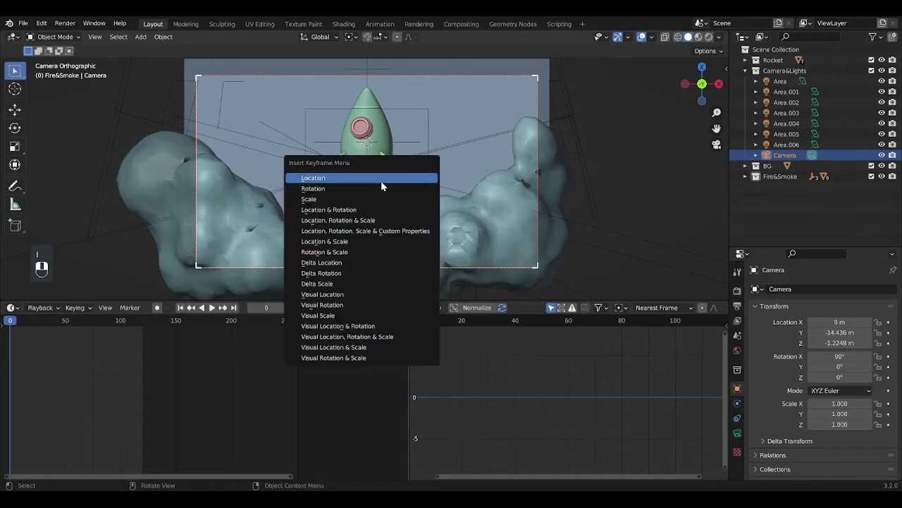
pyautogui.click(387, 181)
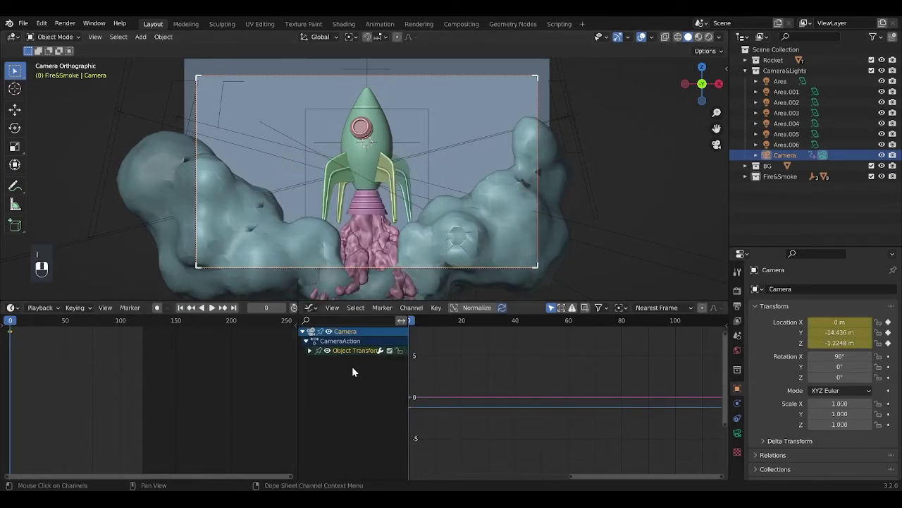
pyautogui.click(309, 351)
pyautogui.click(341, 380)
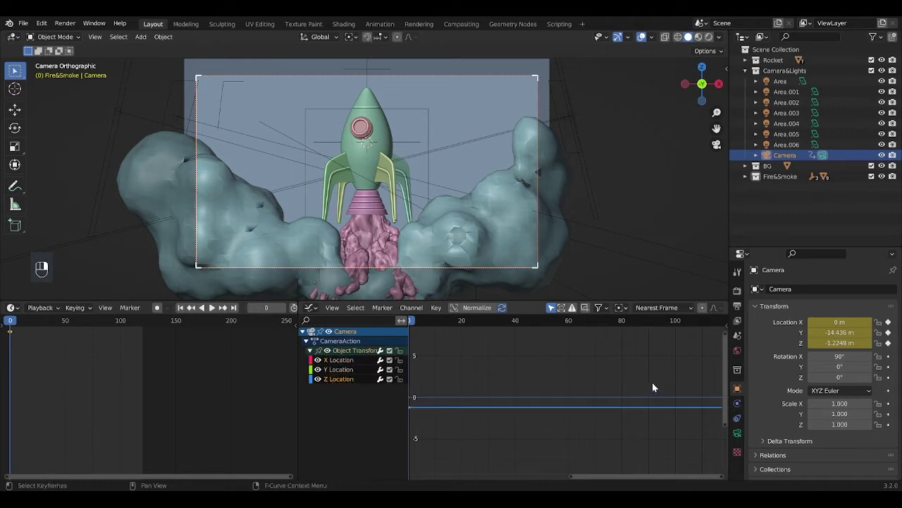
# Add a Noise modifier to the camera's Z Location curve and preview the shake
pyautogui.press('n')
pyautogui.click(723, 363)
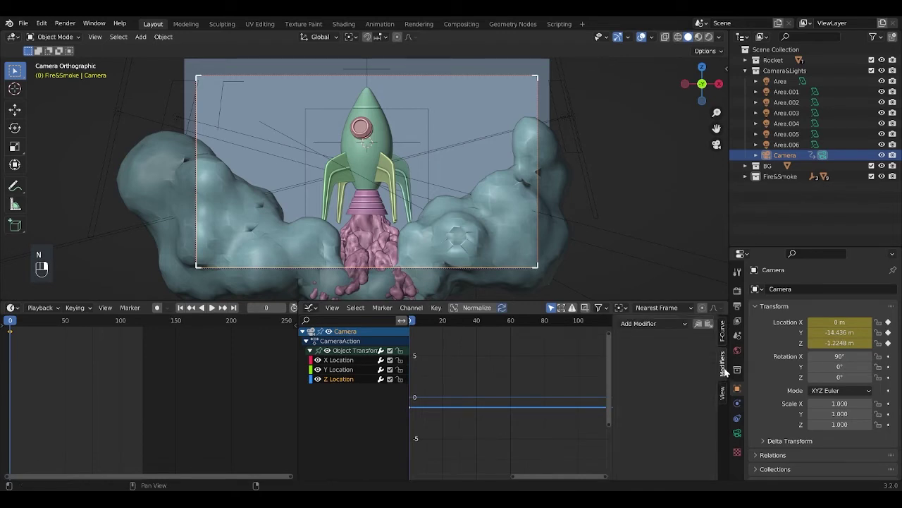
pyautogui.click(656, 323)
pyautogui.click(658, 382)
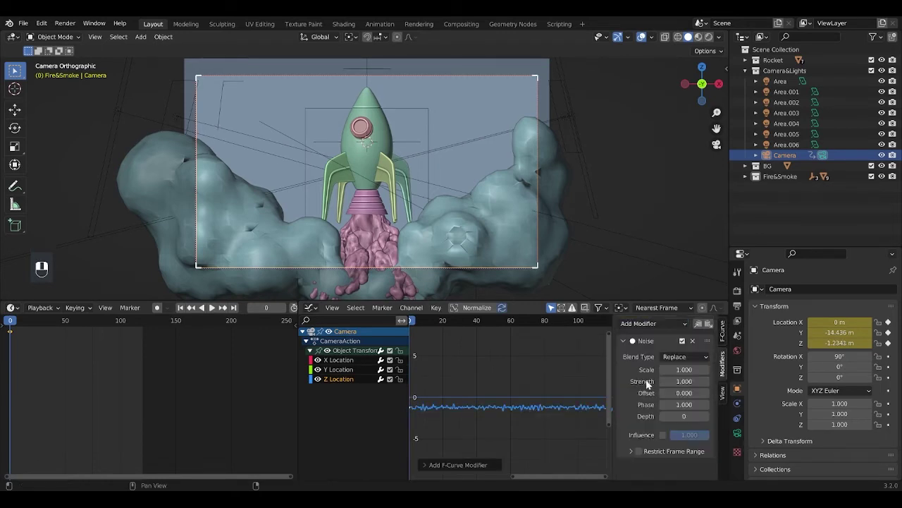
pyautogui.click(216, 308)
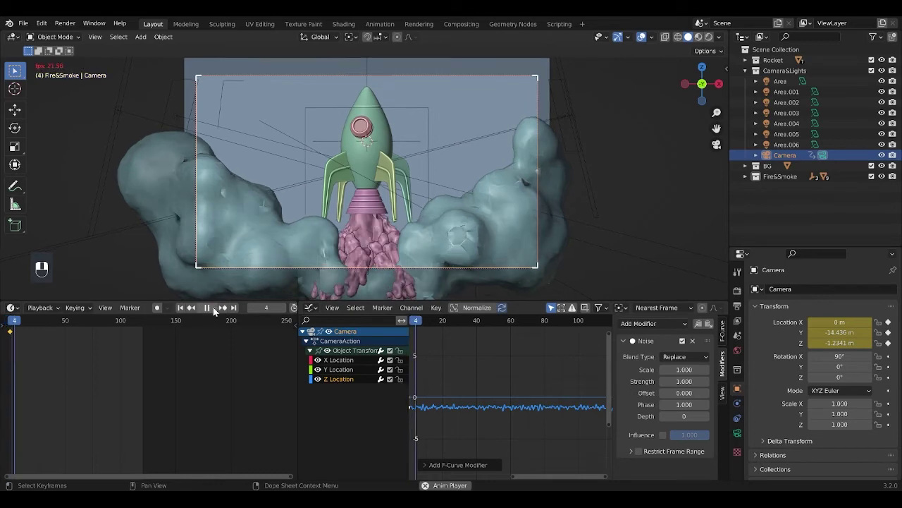
pyautogui.click(215, 310)
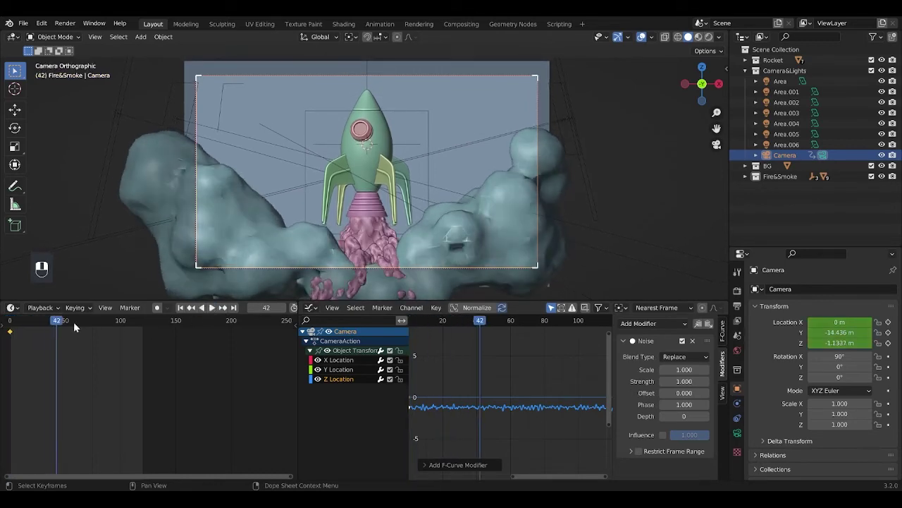
# Set the noise Strength to 0.5 and replay to check the gentler shake
pyautogui.doubleClick(683, 370)
pyautogui.write('0.5')
pyautogui.press('Tab')
pyautogui.write('0.5')
pyautogui.press('Return')
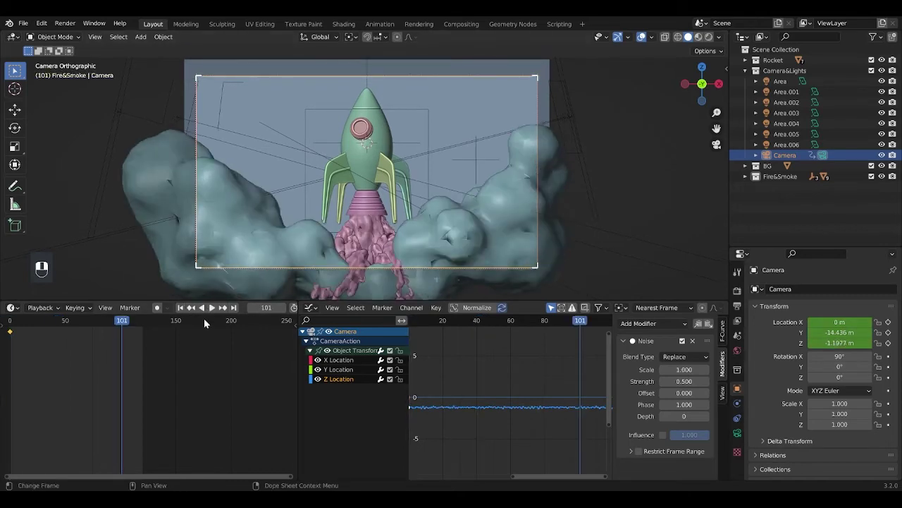
pyautogui.click(211, 307)
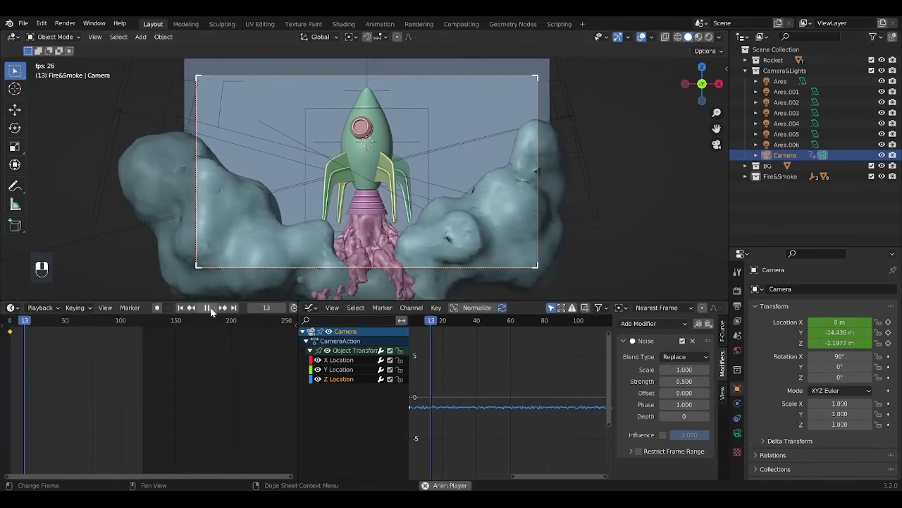
pyautogui.click(210, 307)
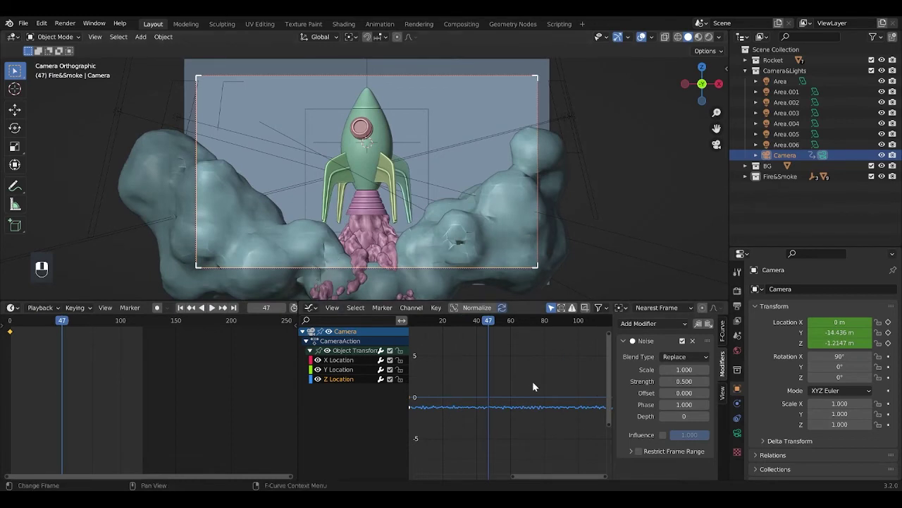
# Select the Empty and keyframe its Location & Rotation at frame 0
pyautogui.click(411, 143)
pyautogui.press('g')
pyautogui.rightClick(376, 256)
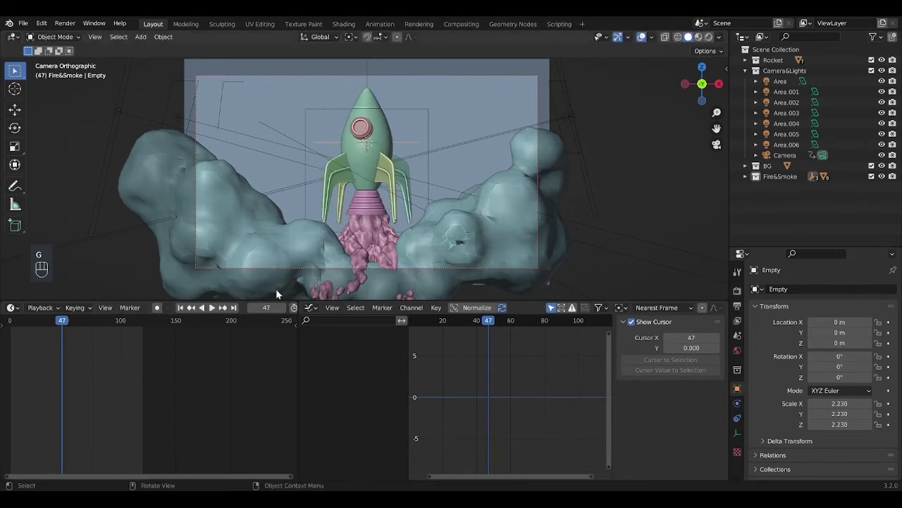
pyautogui.click(181, 308)
pyautogui.press('i')
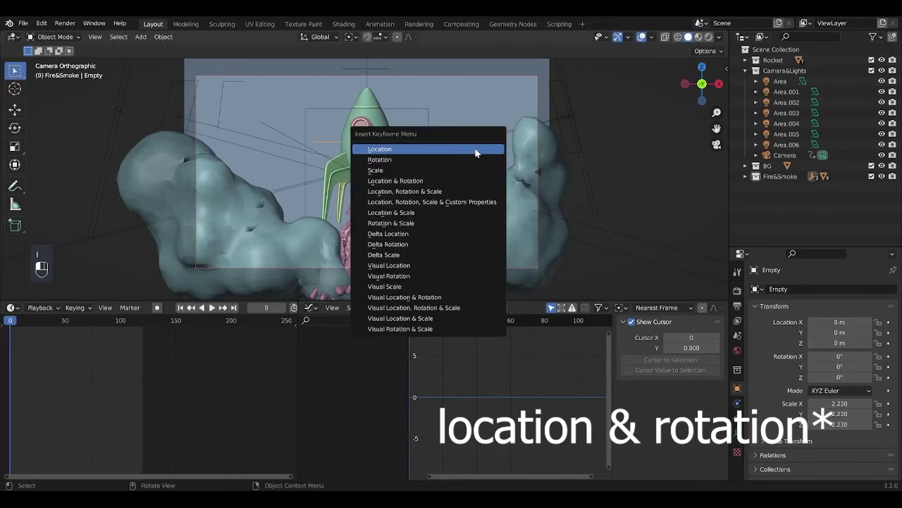
pyautogui.click(429, 181)
# Add a Noise modifier to the Empty's Z Location with Scale 3, then preview
pyautogui.click(310, 351)
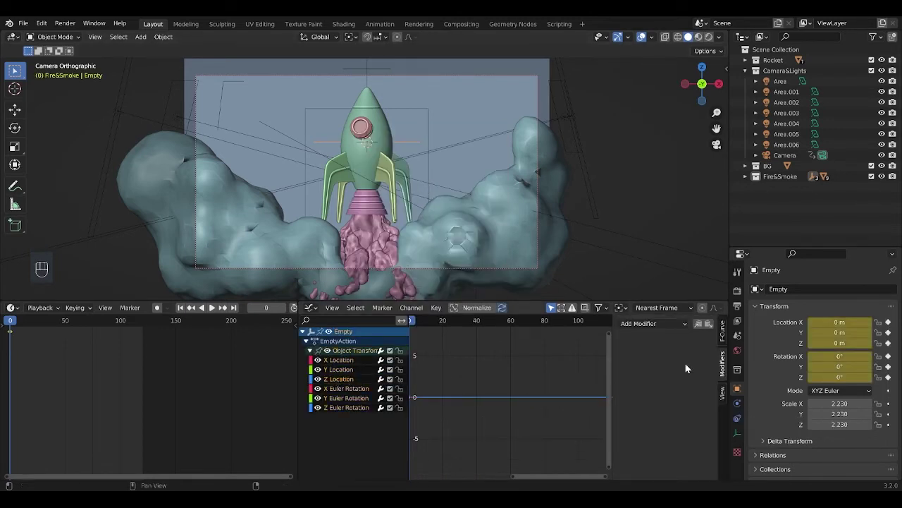
pyautogui.click(657, 324)
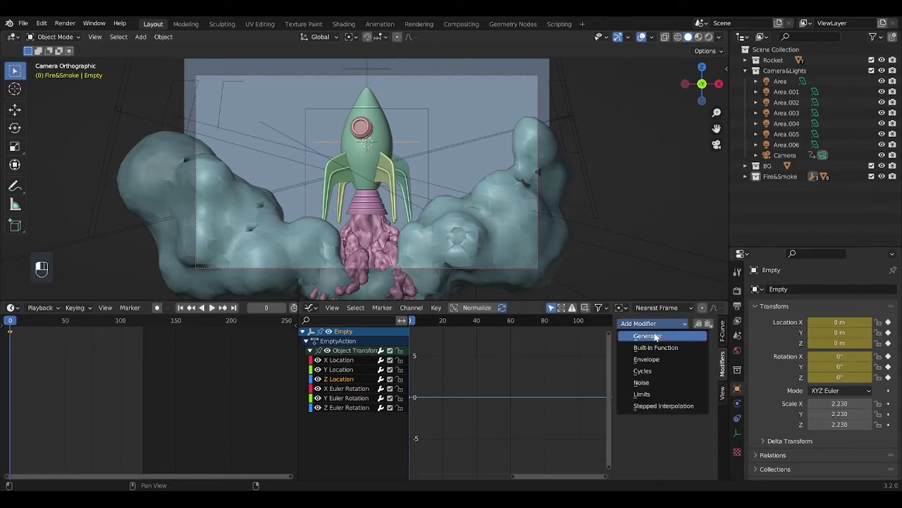
pyautogui.click(650, 383)
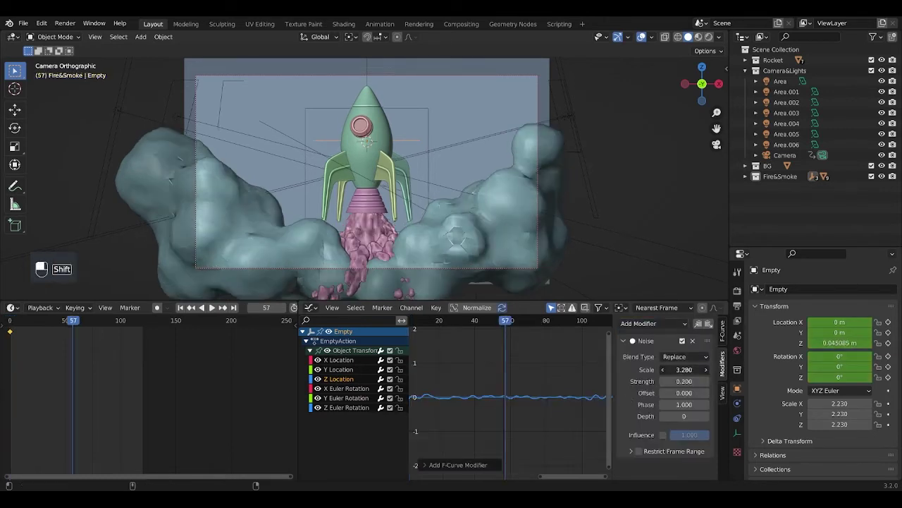
pyautogui.click(689, 371)
pyautogui.write('3')
pyautogui.press('Return')
pyautogui.click(211, 308)
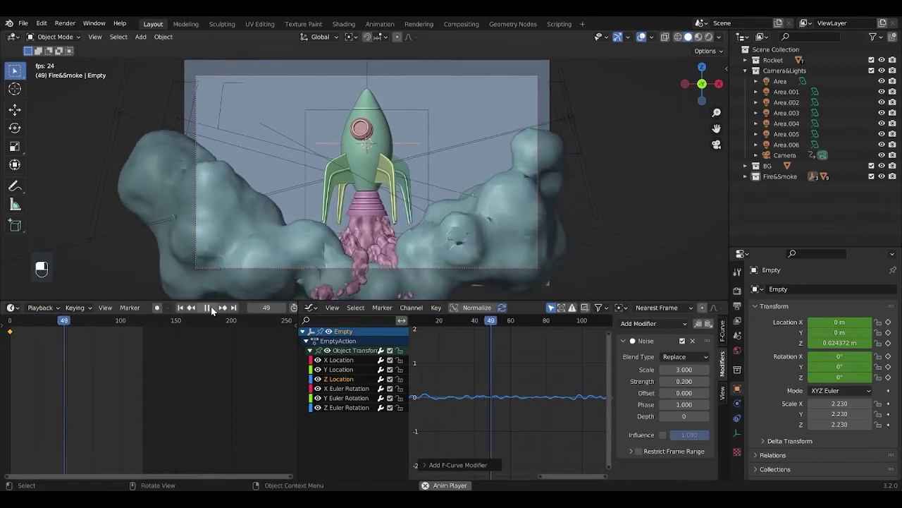
pyautogui.click(208, 307)
# Set the Z Location noise Strength to 0.4 and replay to check the rocket jitter
pyautogui.keyDown('shift'); pyautogui.moveTo(680, 381); pyautogui.dragTo(730, 381); pyautogui.keyUp('shift')
pyautogui.click(214, 308)
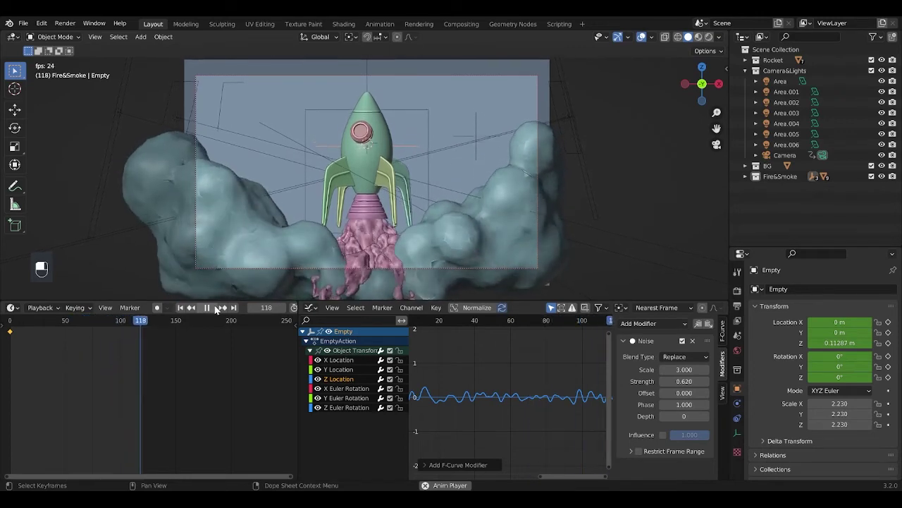
pyautogui.click(216, 308)
pyautogui.click(688, 380)
pyautogui.write('0.4')
pyautogui.press('Return')
pyautogui.click(209, 308)
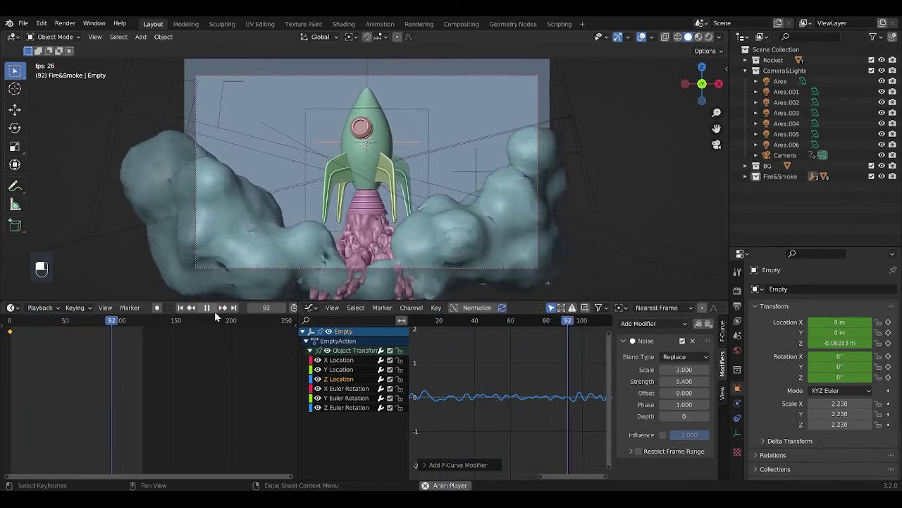
pyautogui.click(215, 311)
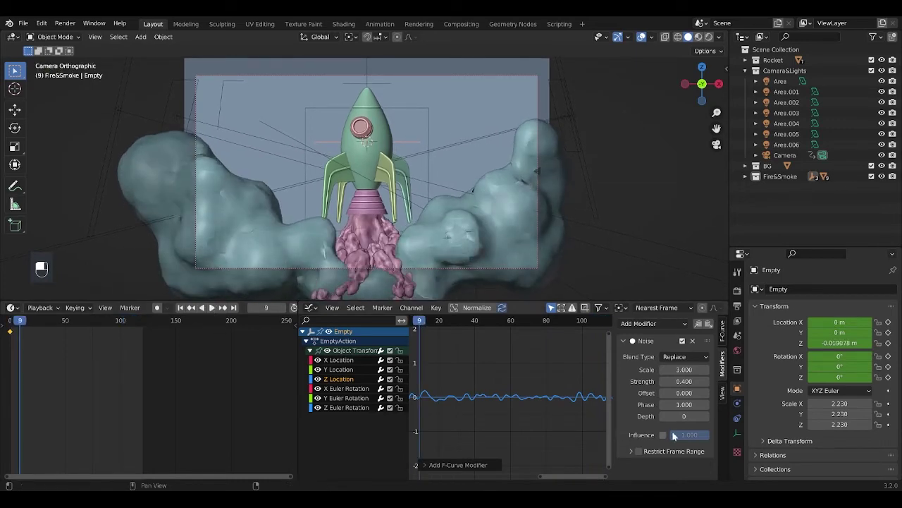
# Add a Noise modifier with Scale 11 to the Empty's Z Euler Rotation curve
pyautogui.click(349, 407)
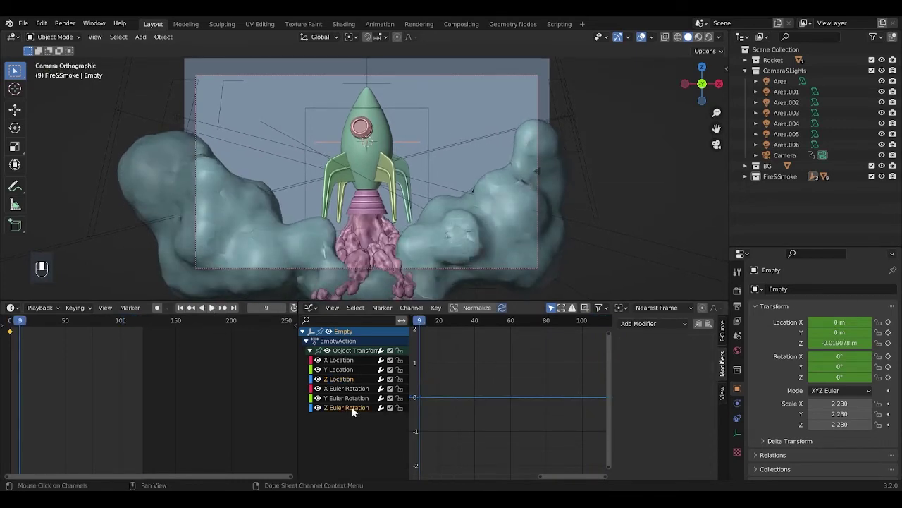
pyautogui.click(653, 323)
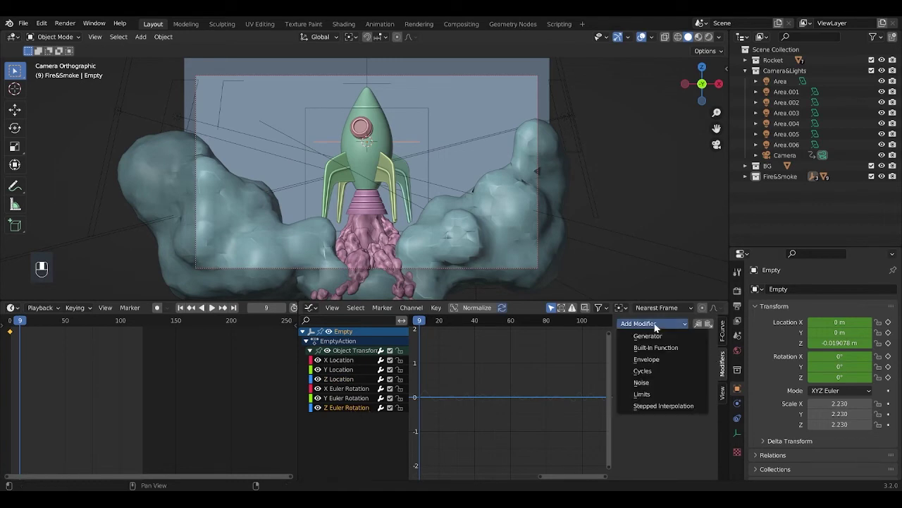
pyautogui.click(655, 383)
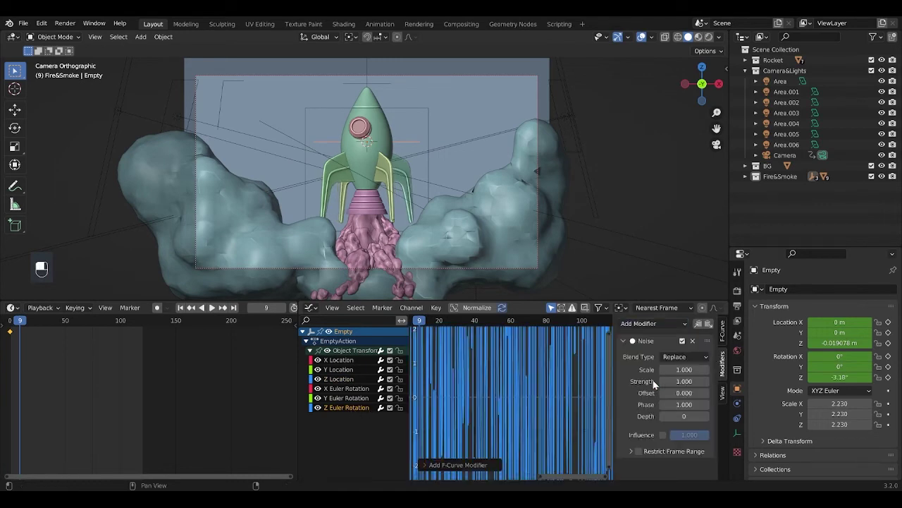
pyautogui.keyDown('ctrl'); pyautogui.moveTo(538, 389); pyautogui.dragTo(556, 447, button='middle'); pyautogui.keyUp('ctrl')
pyautogui.click(693, 368)
pyautogui.write('11')
pyautogui.press('Return')
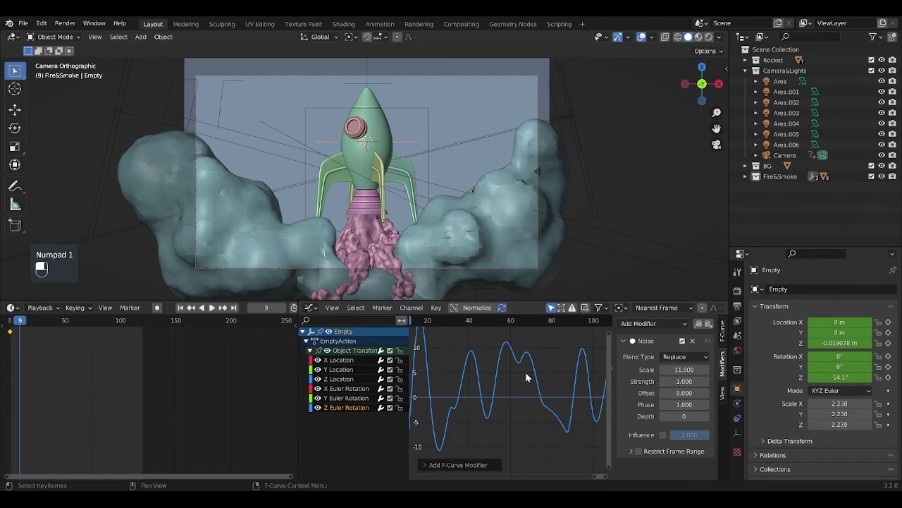
# Set the rotation noise Strength to 0.08, refit the graph, and play the wobble
pyautogui.keyDown('ctrl'); pyautogui.moveTo(526, 379); pyautogui.dragTo(548, 415, button='middle'); pyautogui.keyUp('ctrl')
pyautogui.click(700, 381)
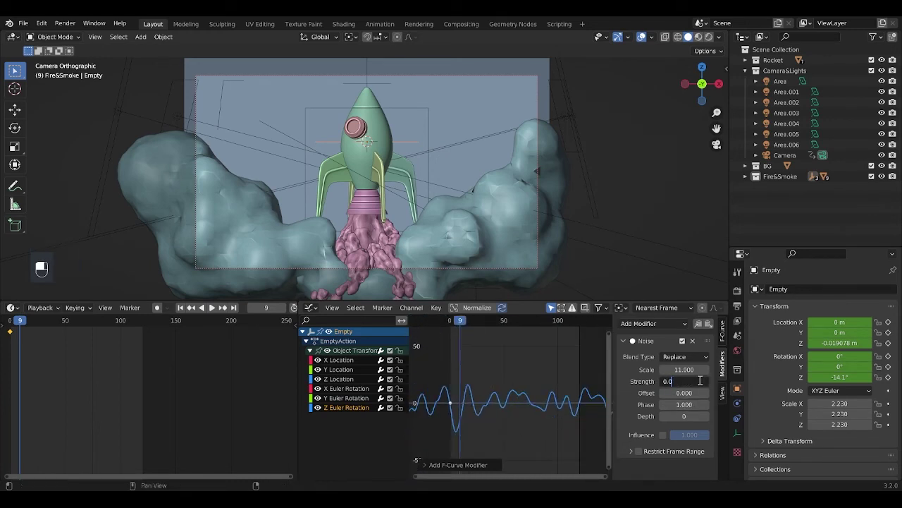
pyautogui.write('0.08')
pyautogui.press('Return')
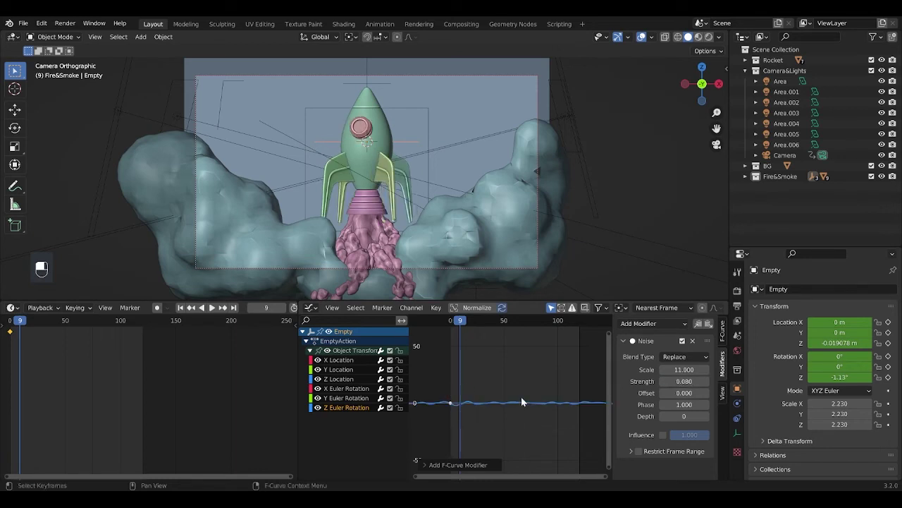
pyautogui.keyDown('ctrl'); pyautogui.moveTo(545, 432); pyautogui.dragTo(544, 397, button='middle'); pyautogui.keyUp('ctrl')
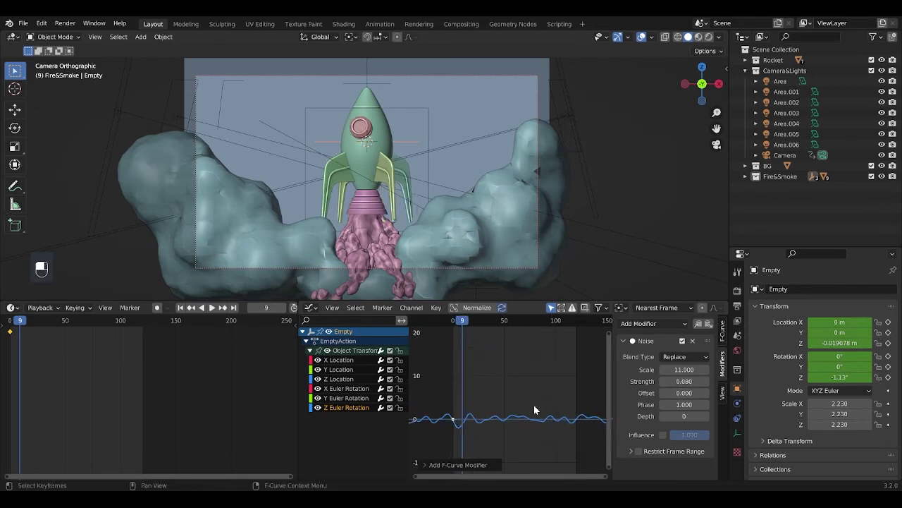
pyautogui.click(211, 309)
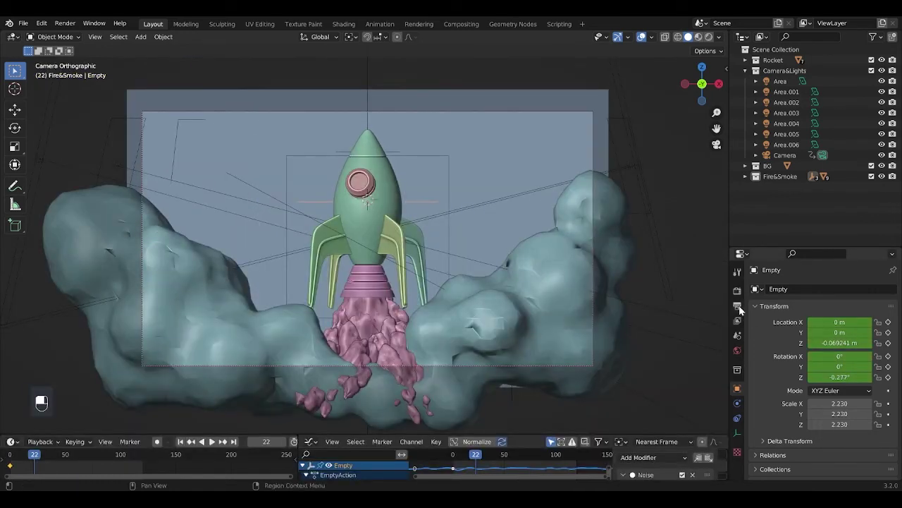
# Choose an output folder under D:\2022\Renders for the rendered animation
pyautogui.click(737, 306)
pyautogui.scroll(-6, 778, 325)
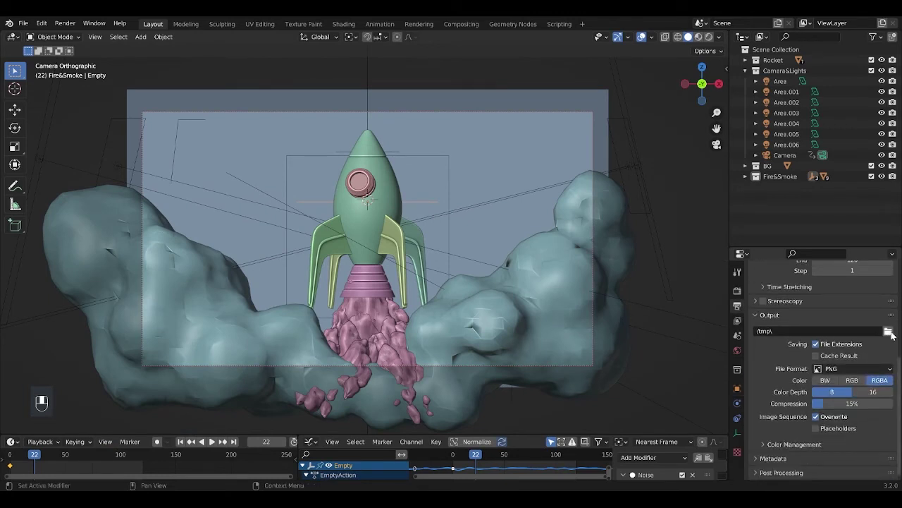
pyautogui.click(888, 330)
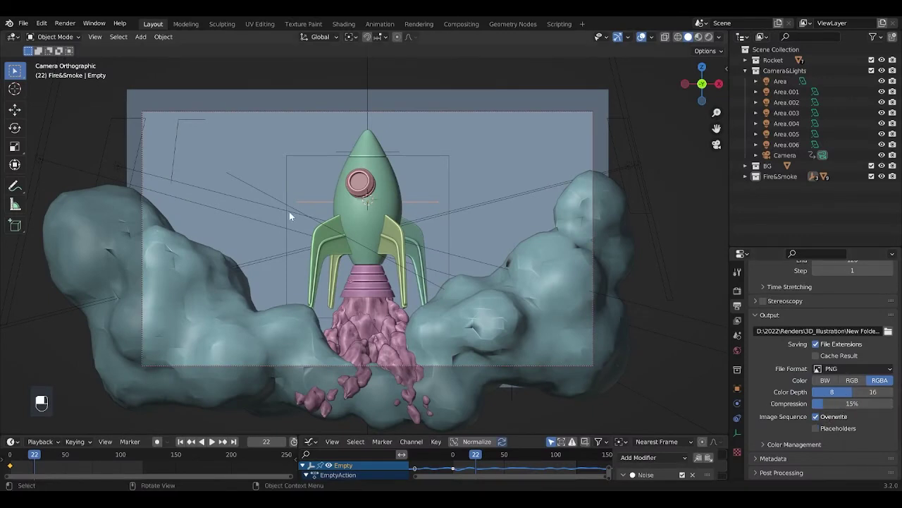
pyautogui.click(65, 22)
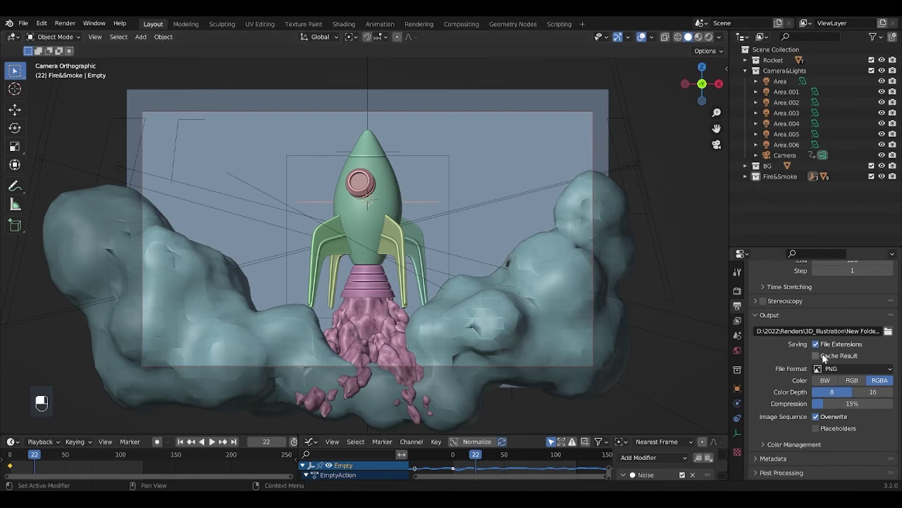
# Set the output to FFmpeg Video in an MPEG-4 container at Lossless quality
pyautogui.click(858, 369)
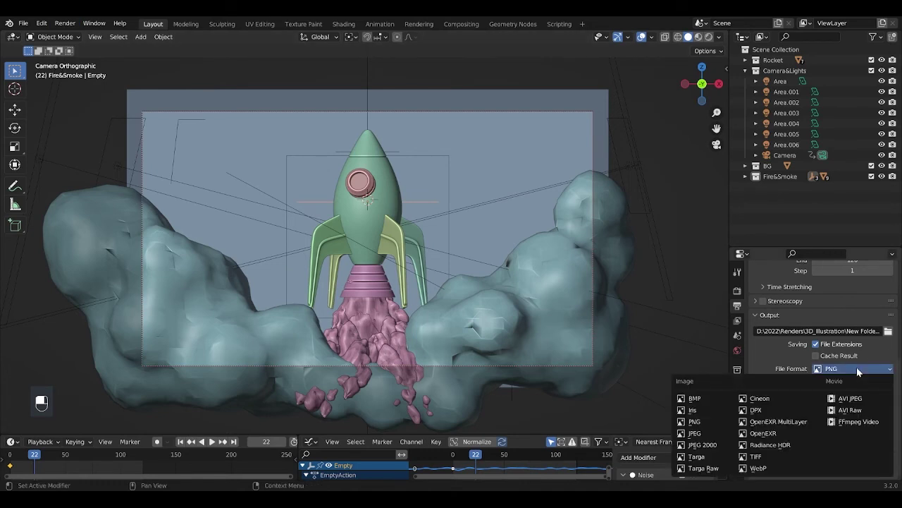
pyautogui.click(861, 422)
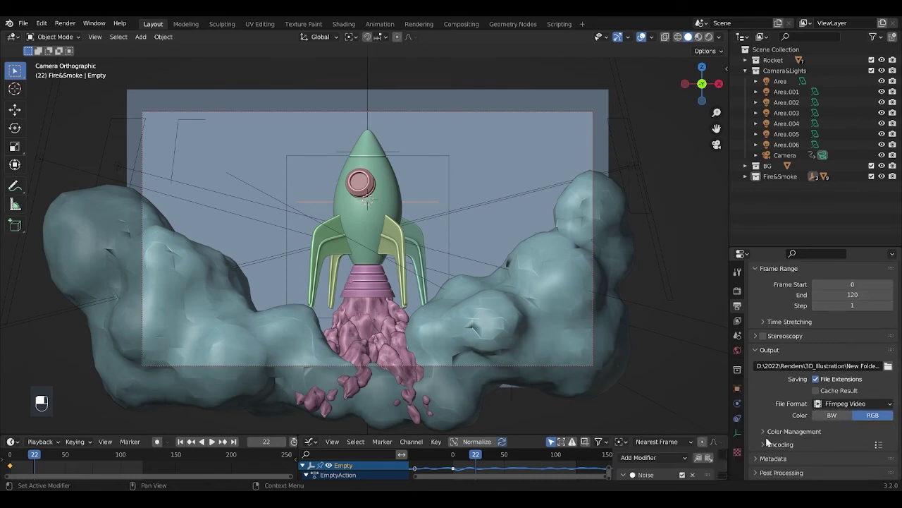
pyautogui.scroll(-4, 772, 436)
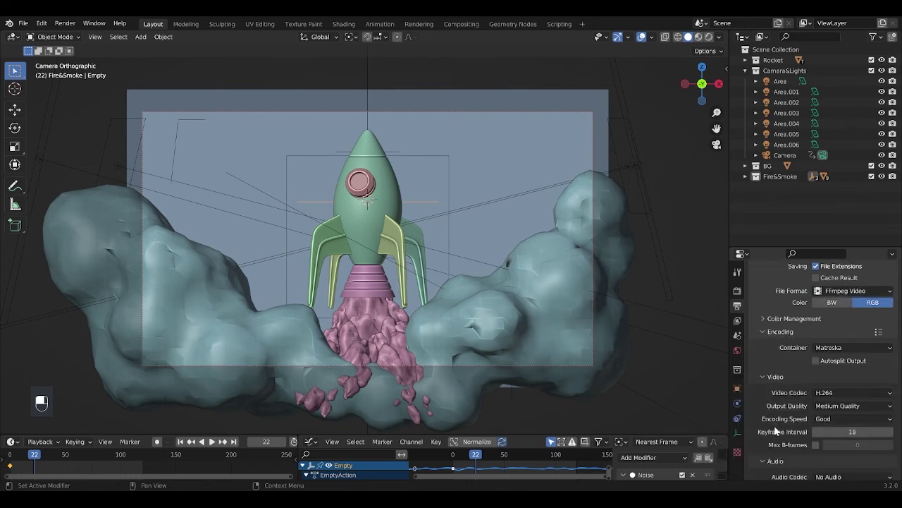
pyautogui.click(848, 347)
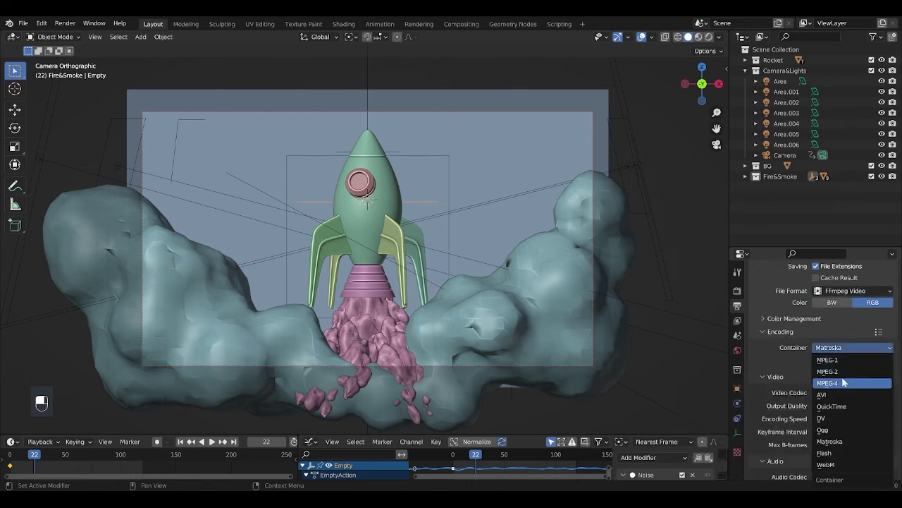
pyautogui.click(844, 382)
pyautogui.click(839, 403)
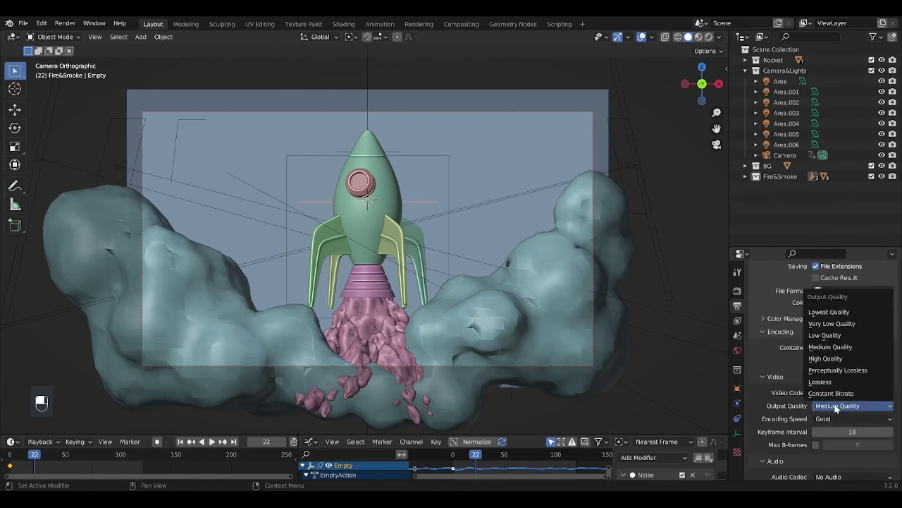
pyautogui.click(834, 391)
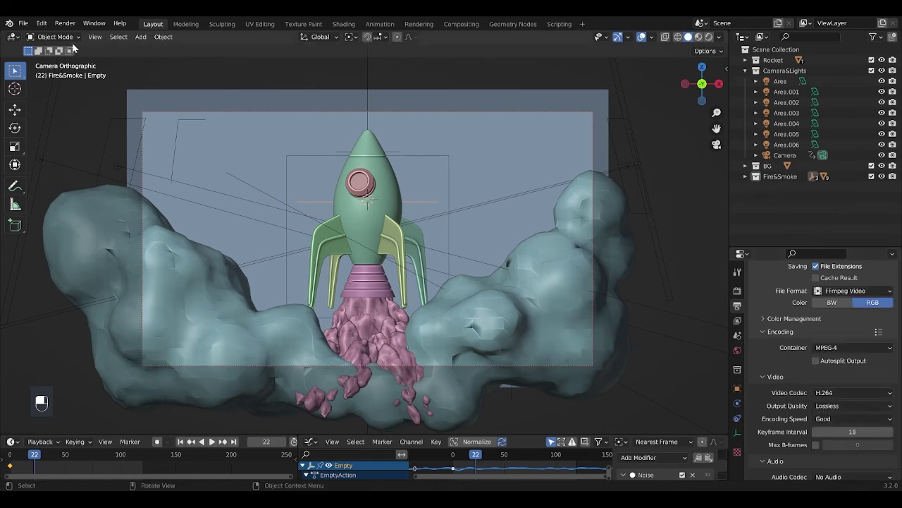
pyautogui.click(62, 24)
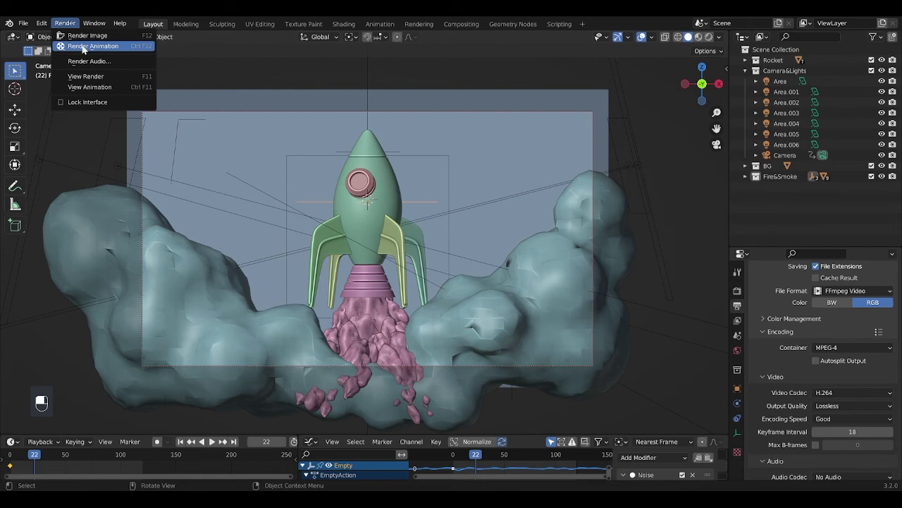
# Bring up the Render Properties Sampling section showing the render Max Samples field
pyautogui.click(738, 290)
pyautogui.scroll(6, 792, 359)
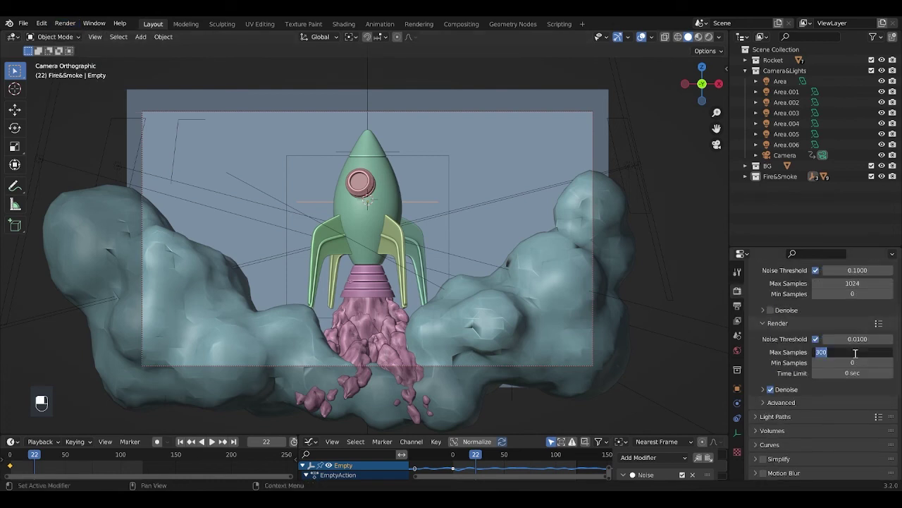